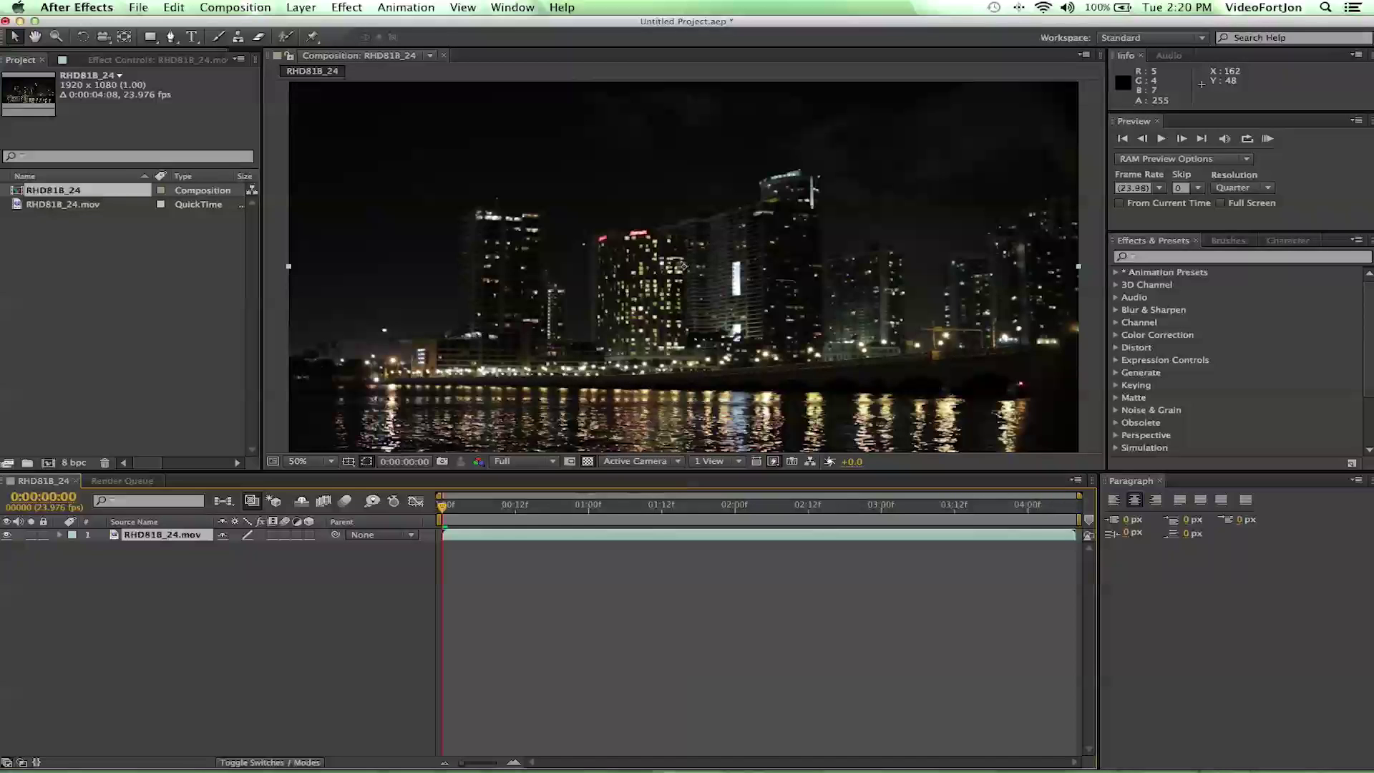
# Open the Composition menu for the RHD818_24 night skyline composition.
pyautogui.click(226, 8)
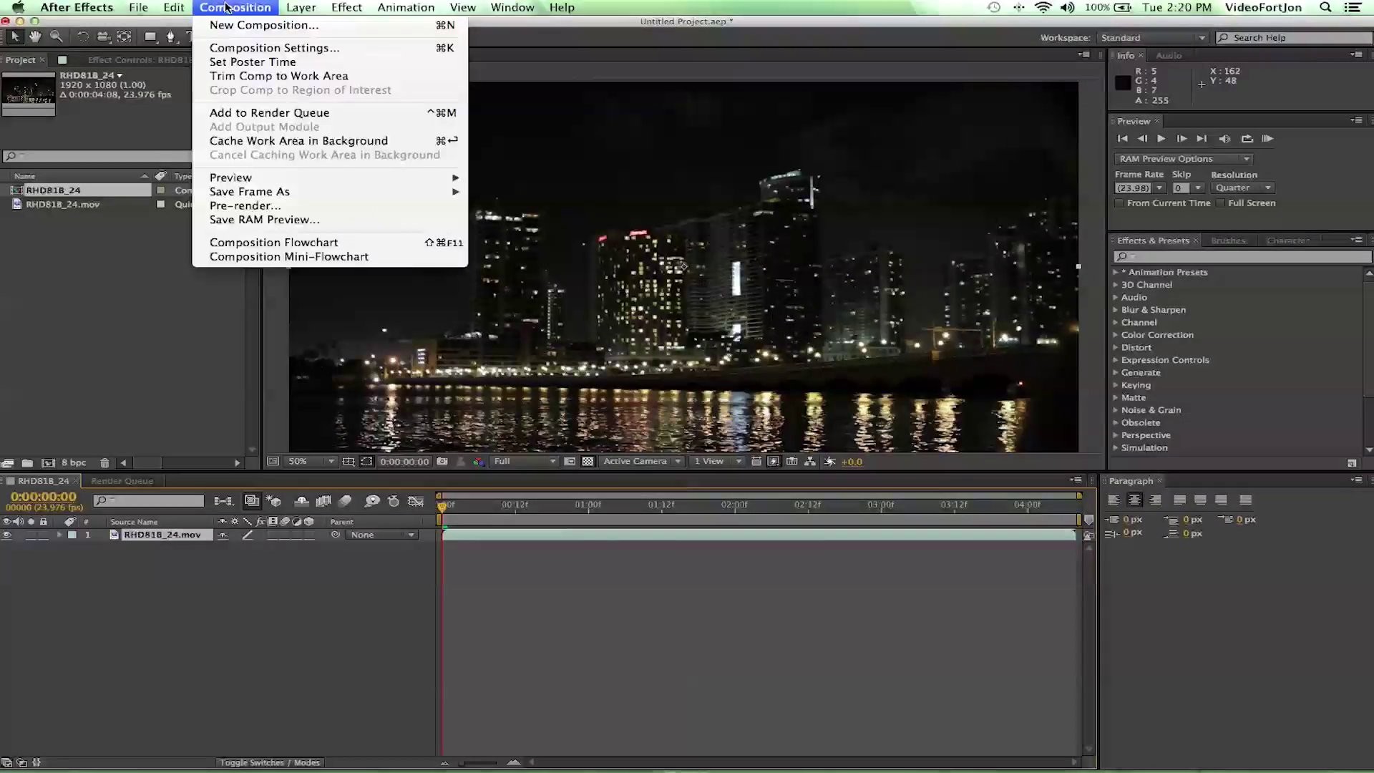
# Add RHD818_24 via Pre-render, delete the older duplicate queue item, and show the Render Queue.
pyautogui.click(247, 206)
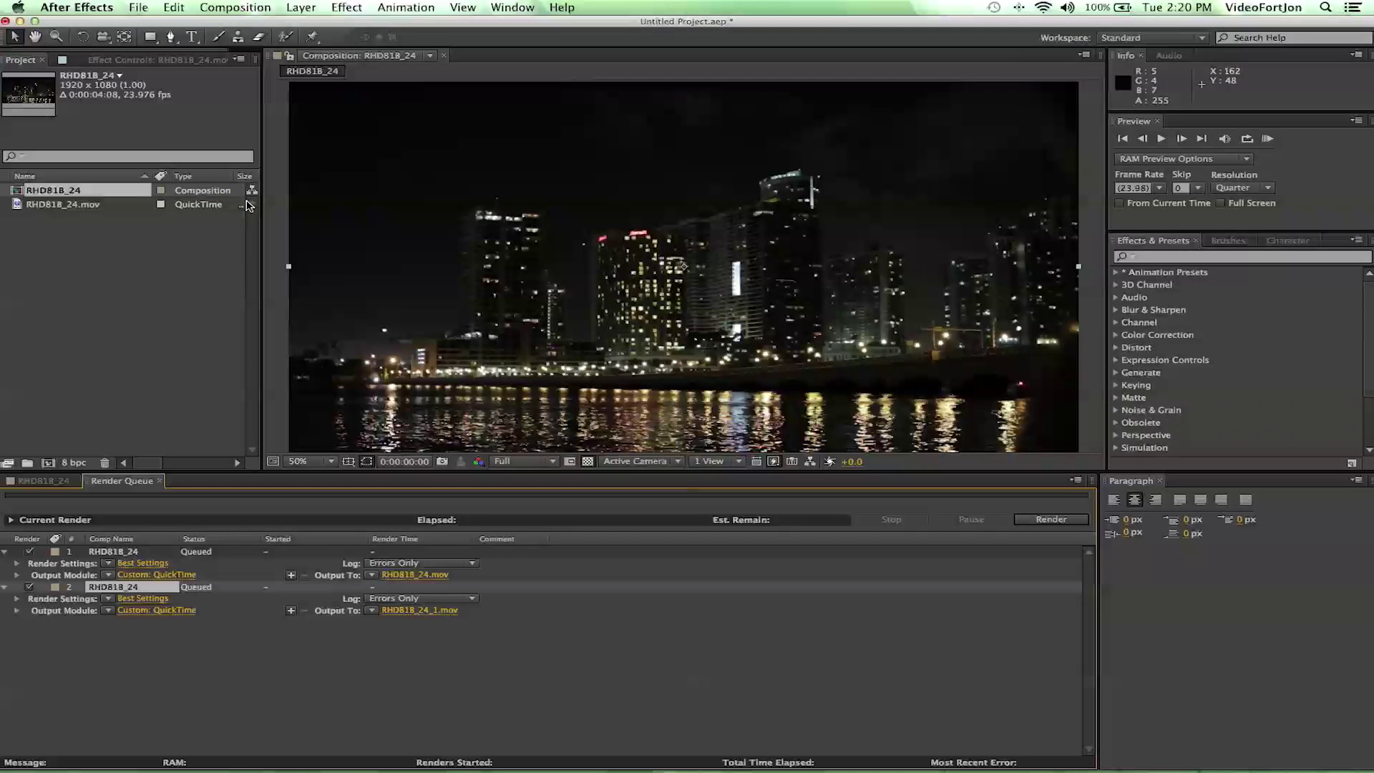
pyautogui.click(151, 552)
pyautogui.press('Delete')
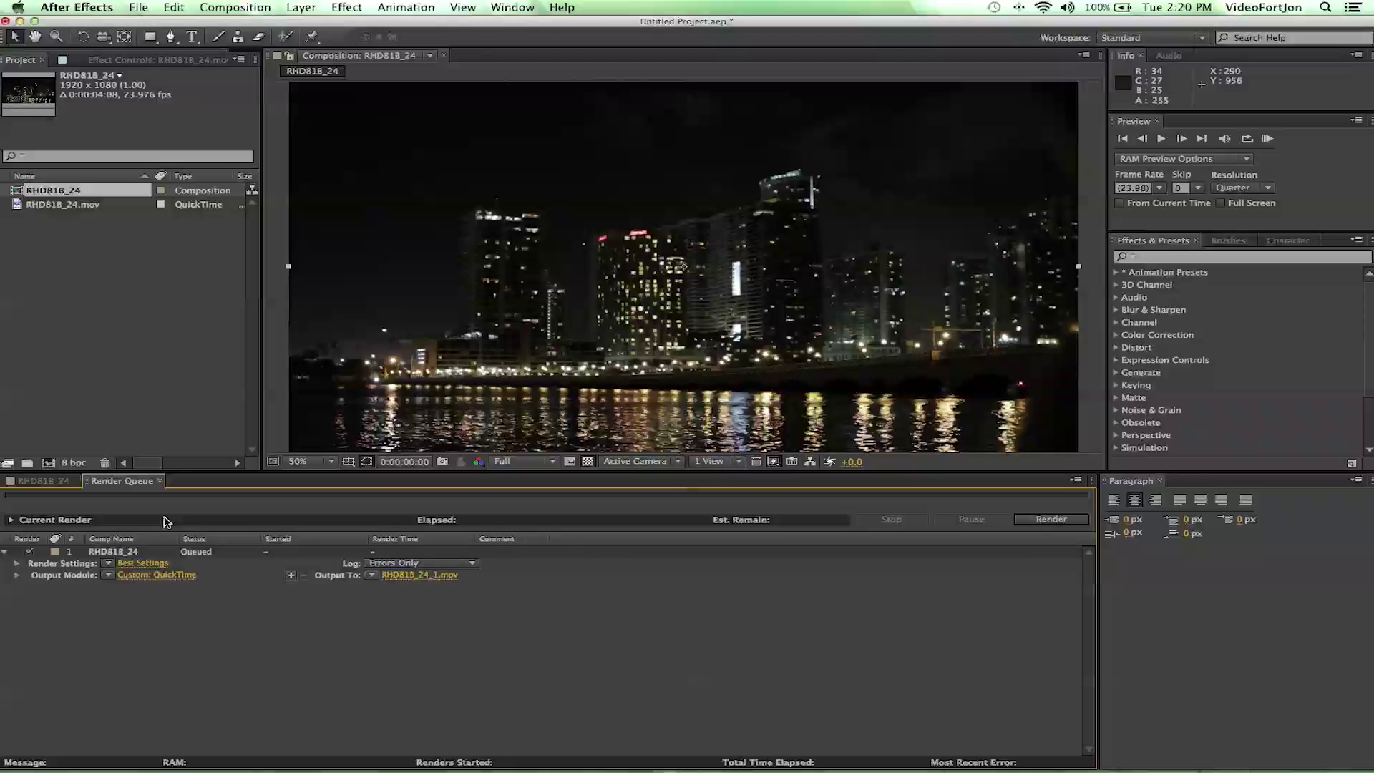
pyautogui.click(507, 6)
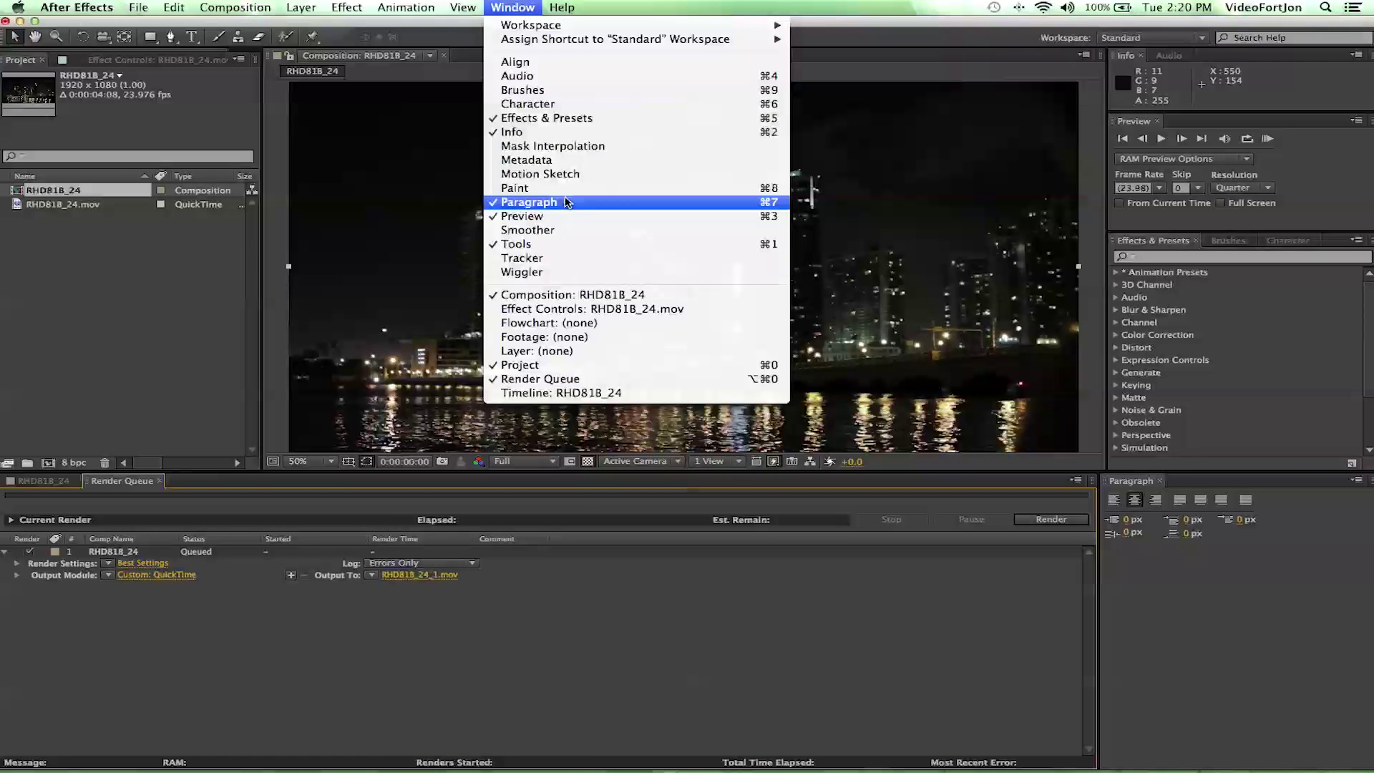
pyautogui.click(556, 387)
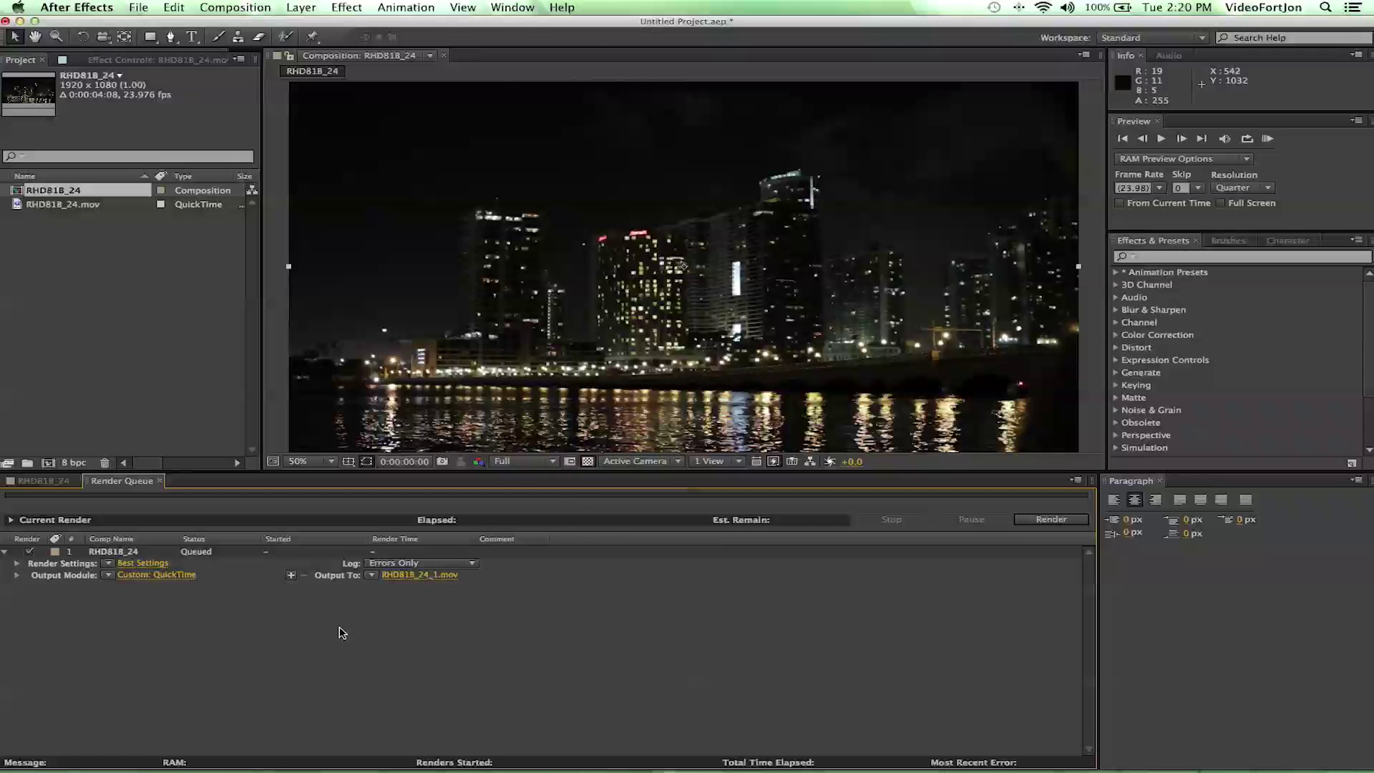
# Review the Best Settings render settings unchanged, then open the Custom: QuickTime output module.
pyautogui.click(143, 564)
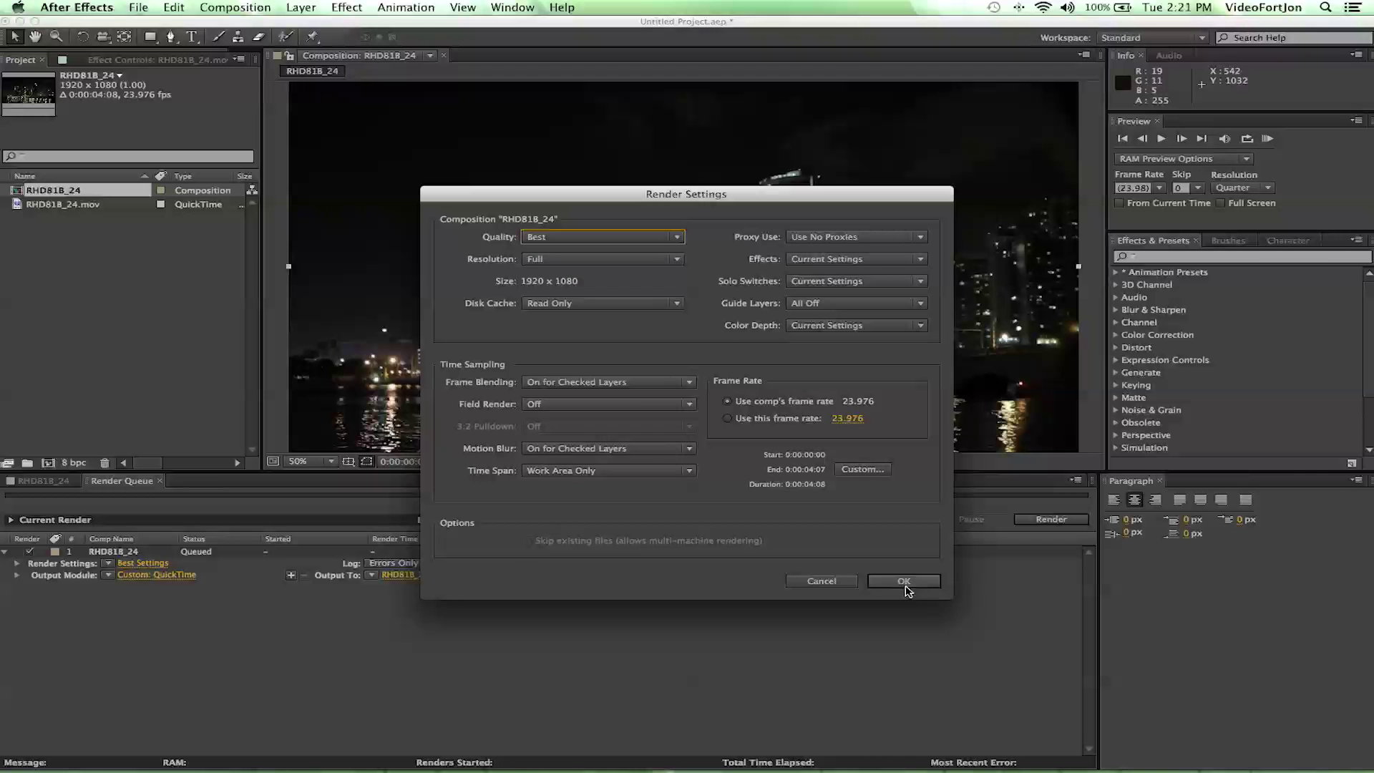
pyautogui.click(823, 583)
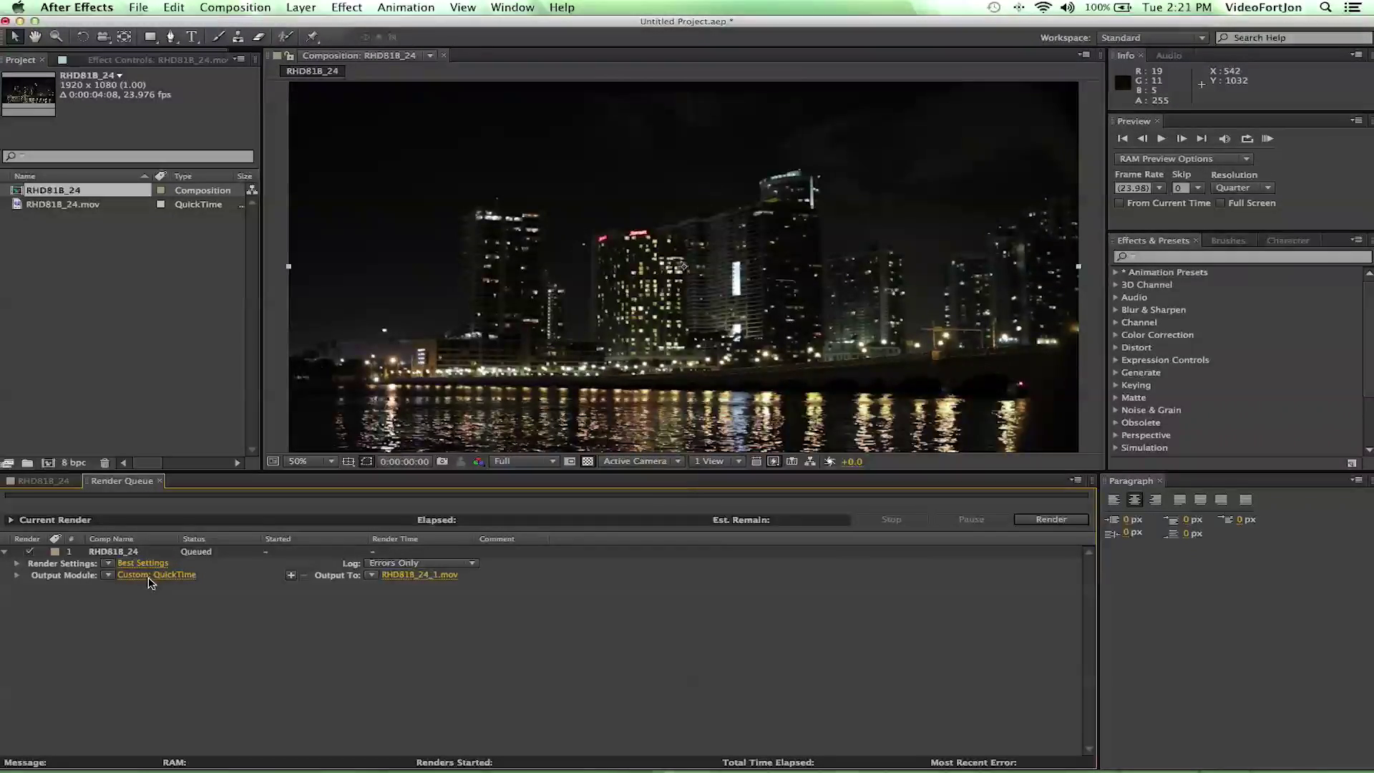
pyautogui.click(190, 581)
# Keep QuickTime as the output format and bring up its Format Options.
pyautogui.click(150, 153)
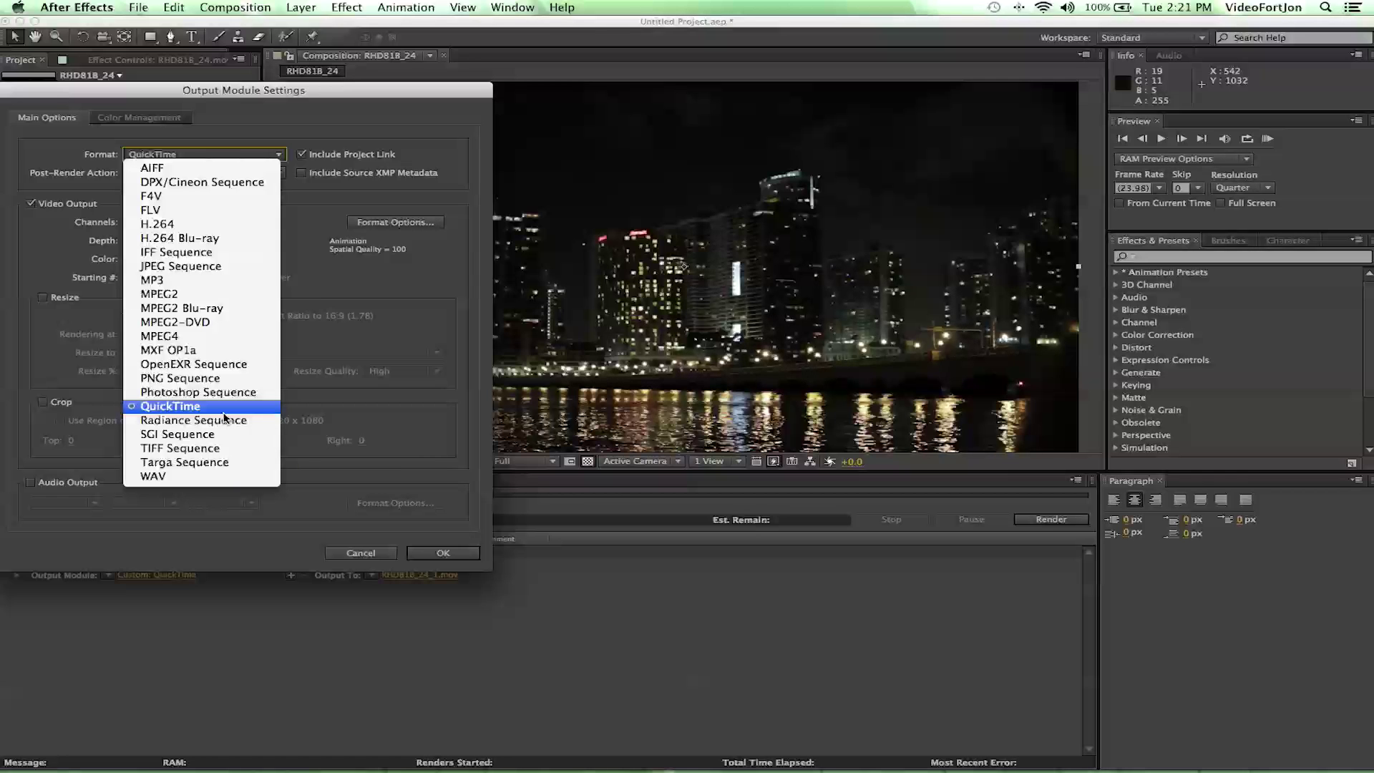
pyautogui.click(321, 199)
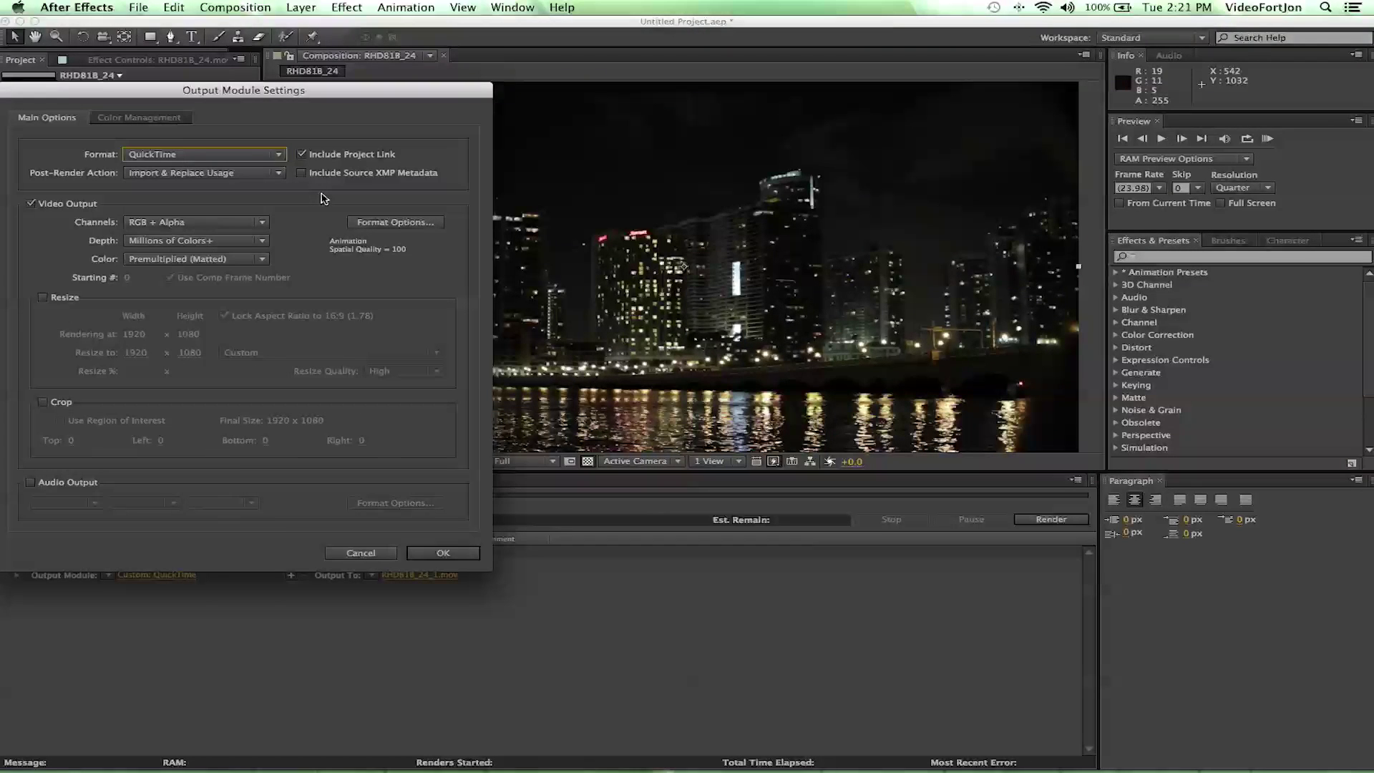
pyautogui.click(377, 224)
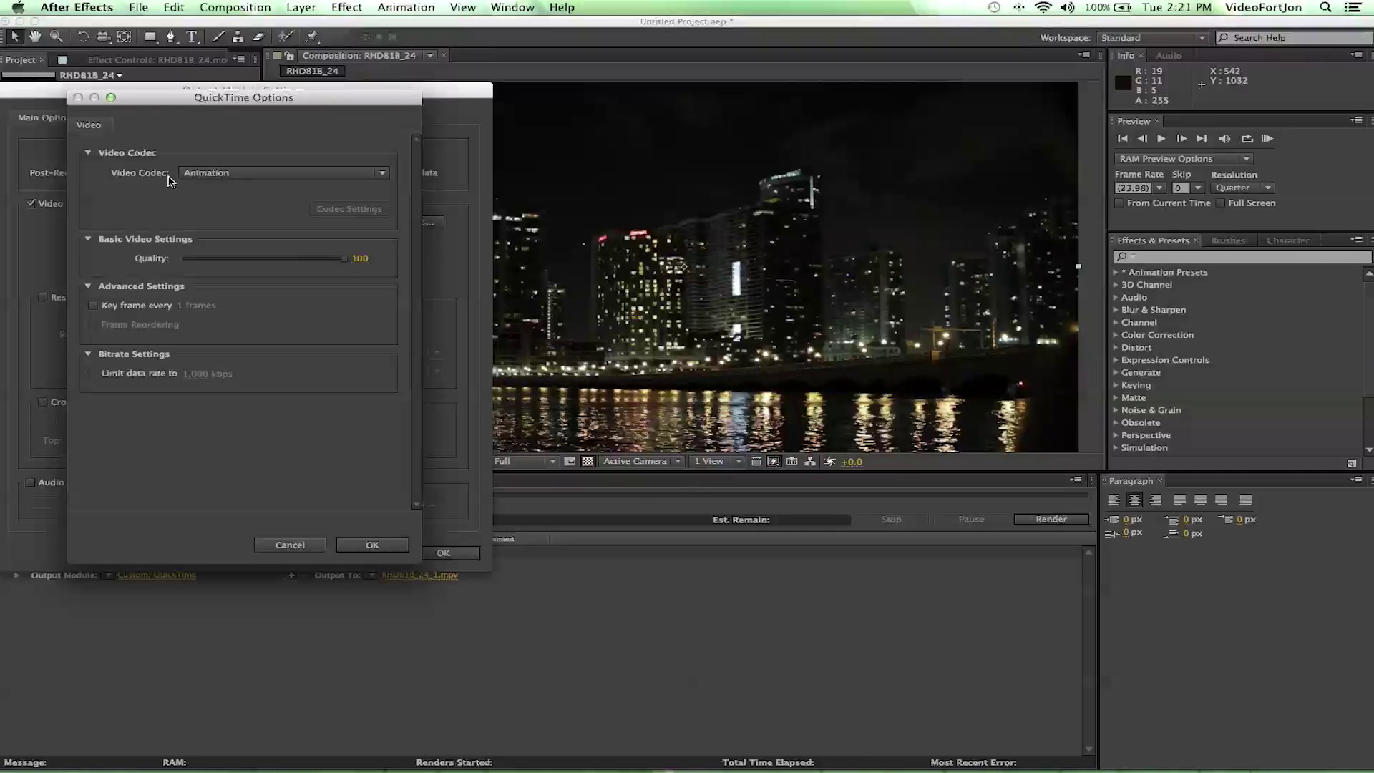
# Set the QuickTime video codec to H.264 at quality 100 and accept the output settings.
pyautogui.click(192, 173)
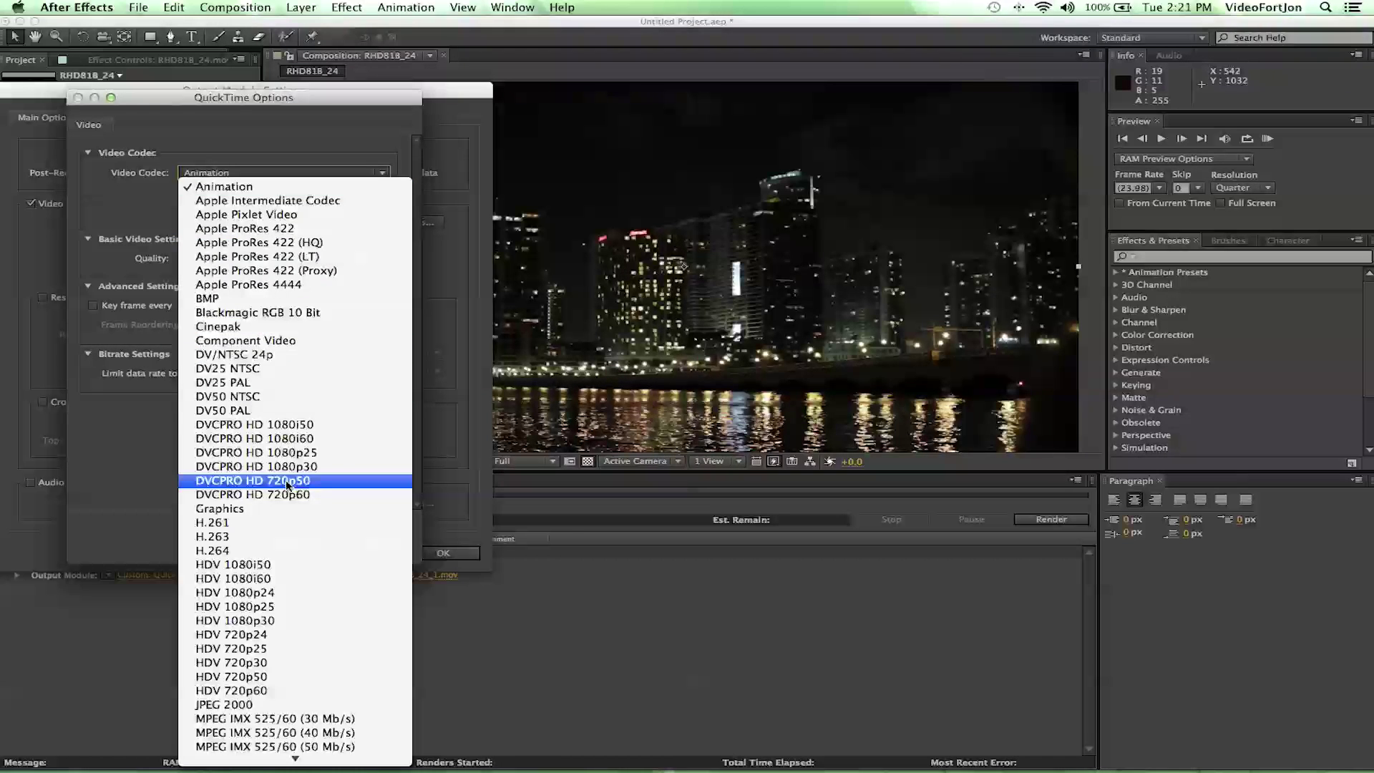
pyautogui.scroll(-10, 287, 480)
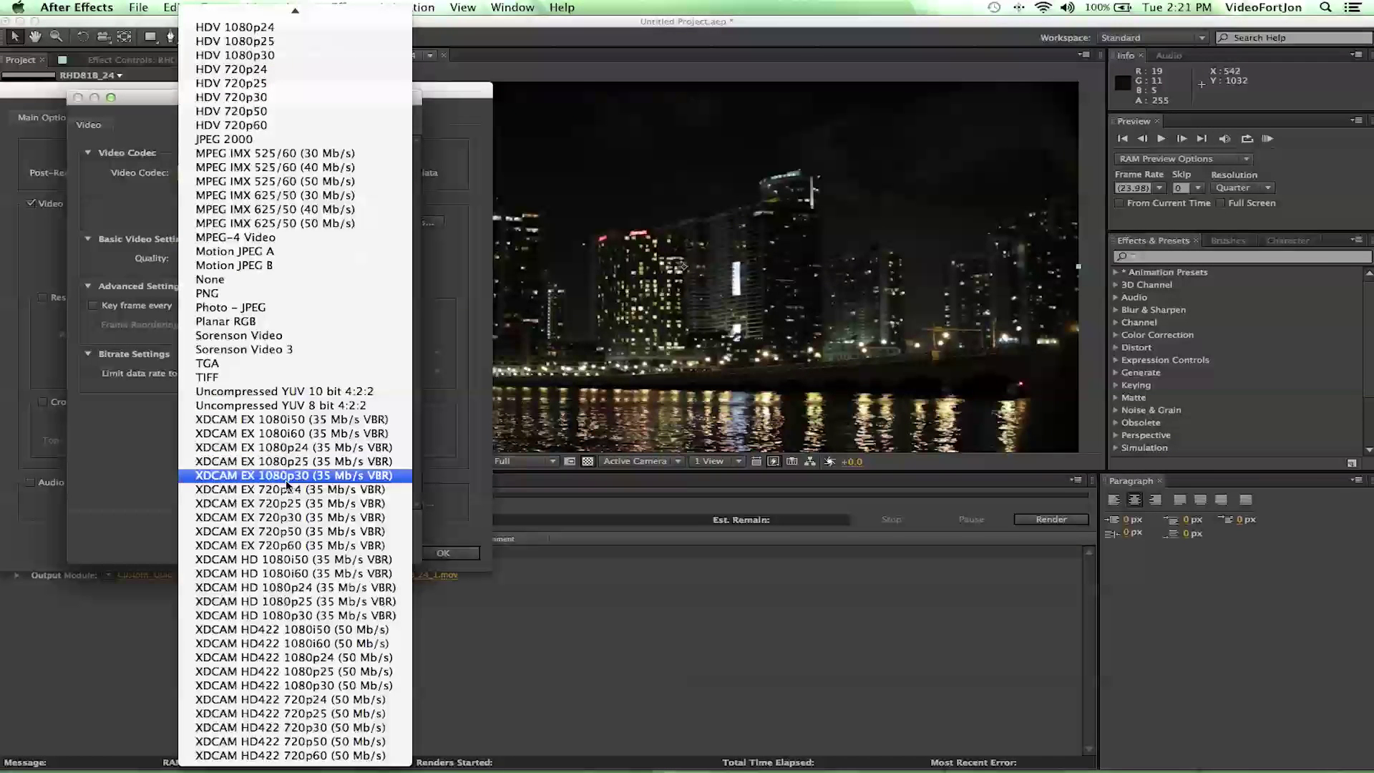
pyautogui.scroll(2, 287, 485)
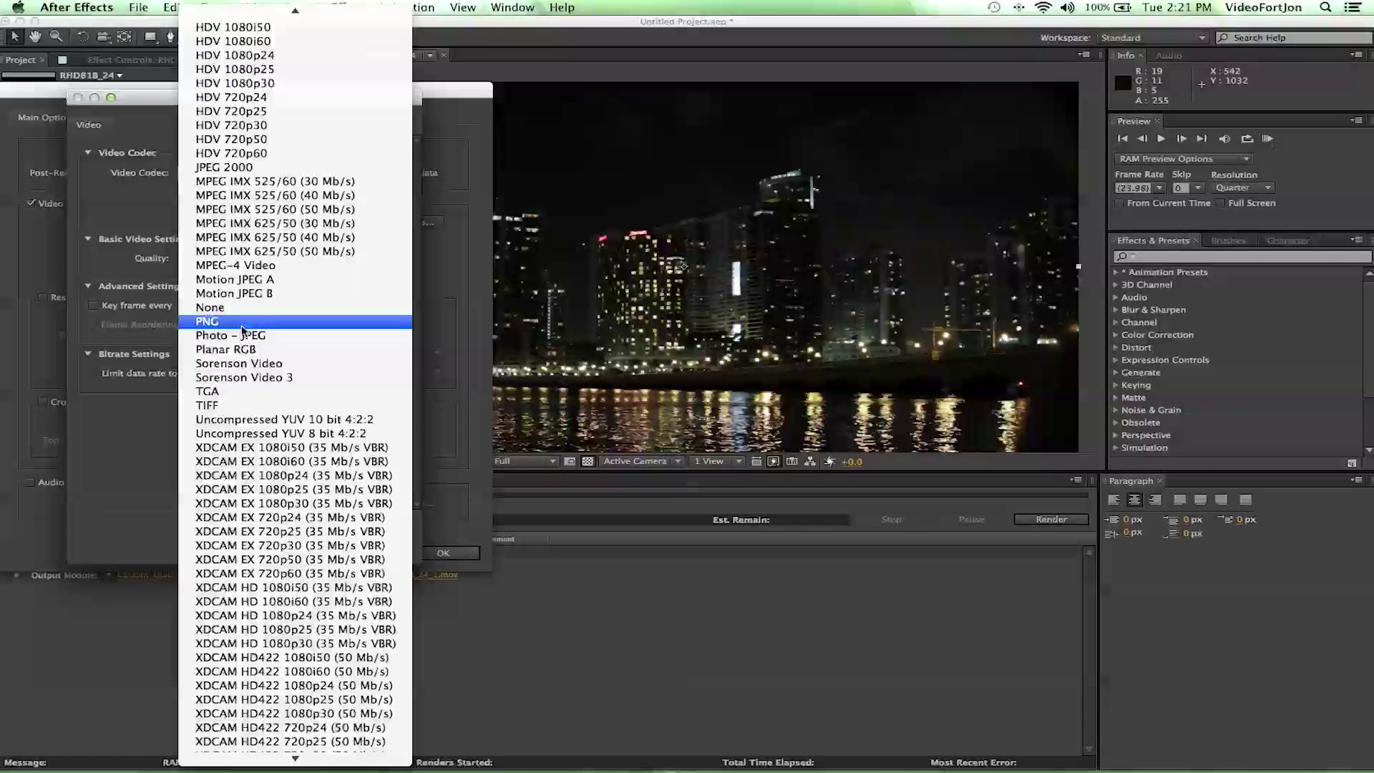
pyautogui.scroll(10, 247, 335)
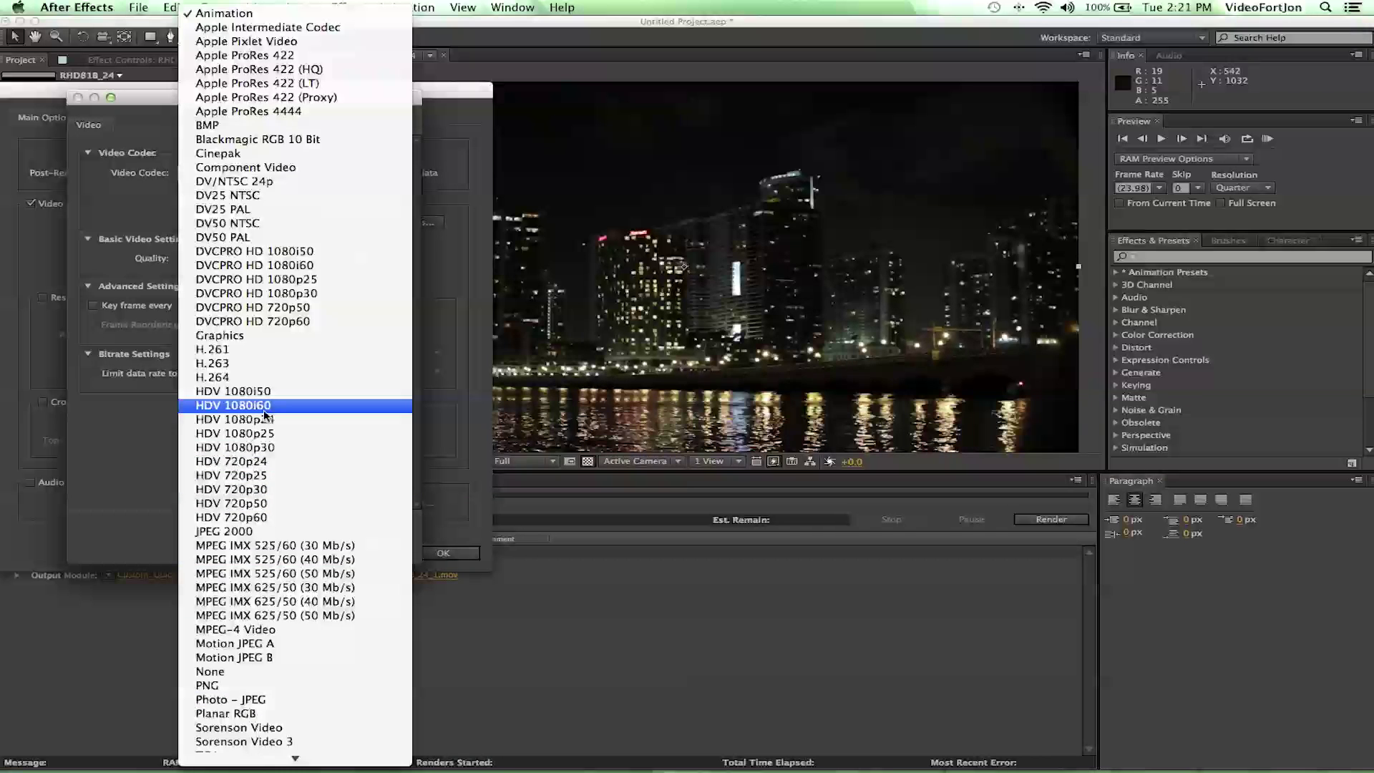
pyautogui.click(236, 378)
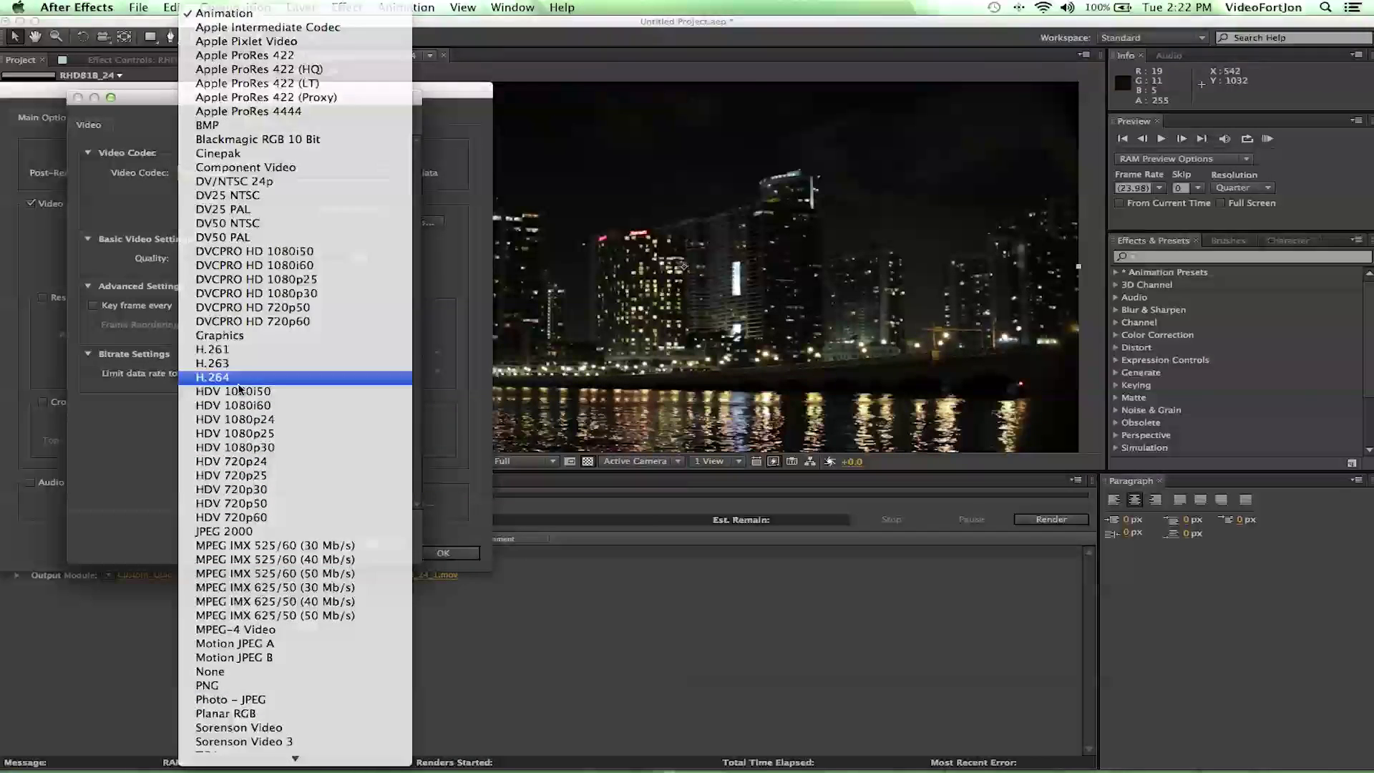
pyautogui.click(237, 220)
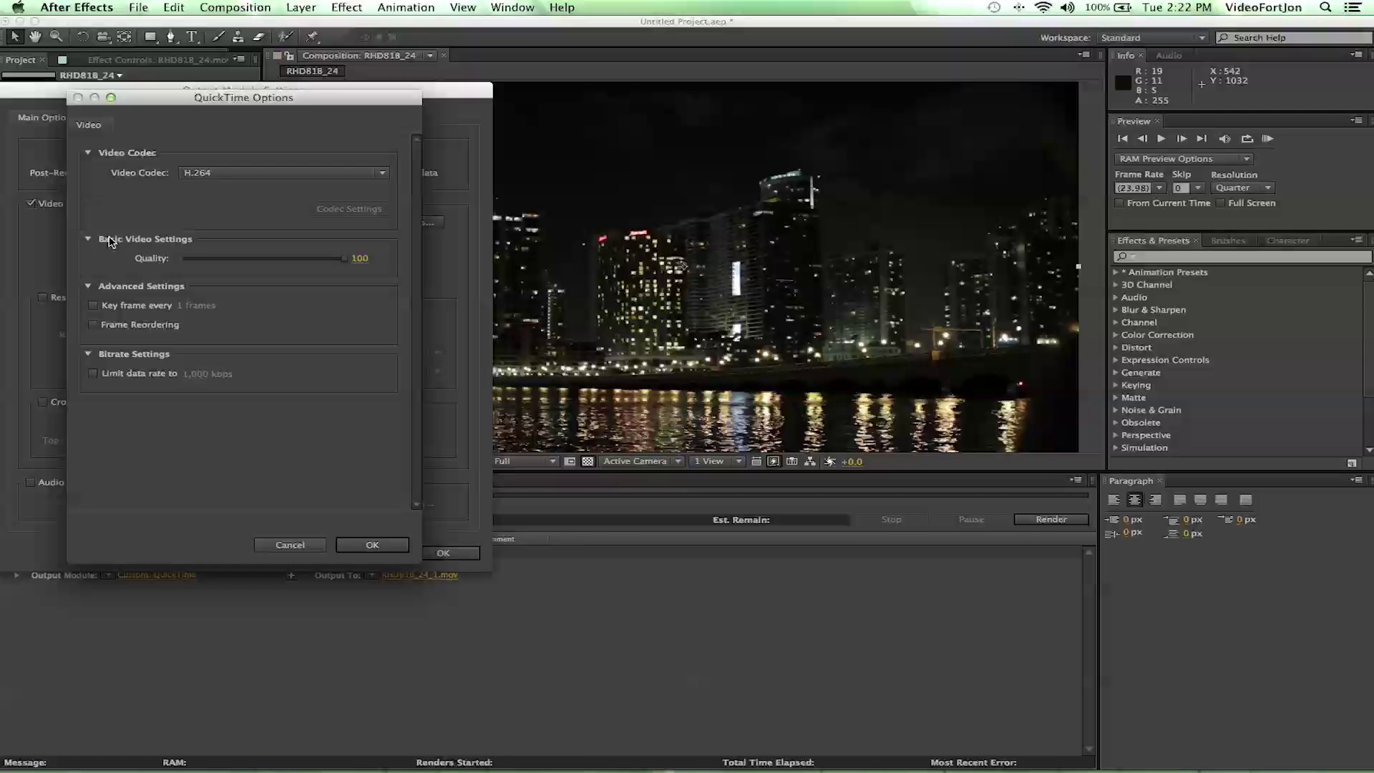
pyautogui.moveTo(346, 259); pyautogui.dragTo(412, 274)
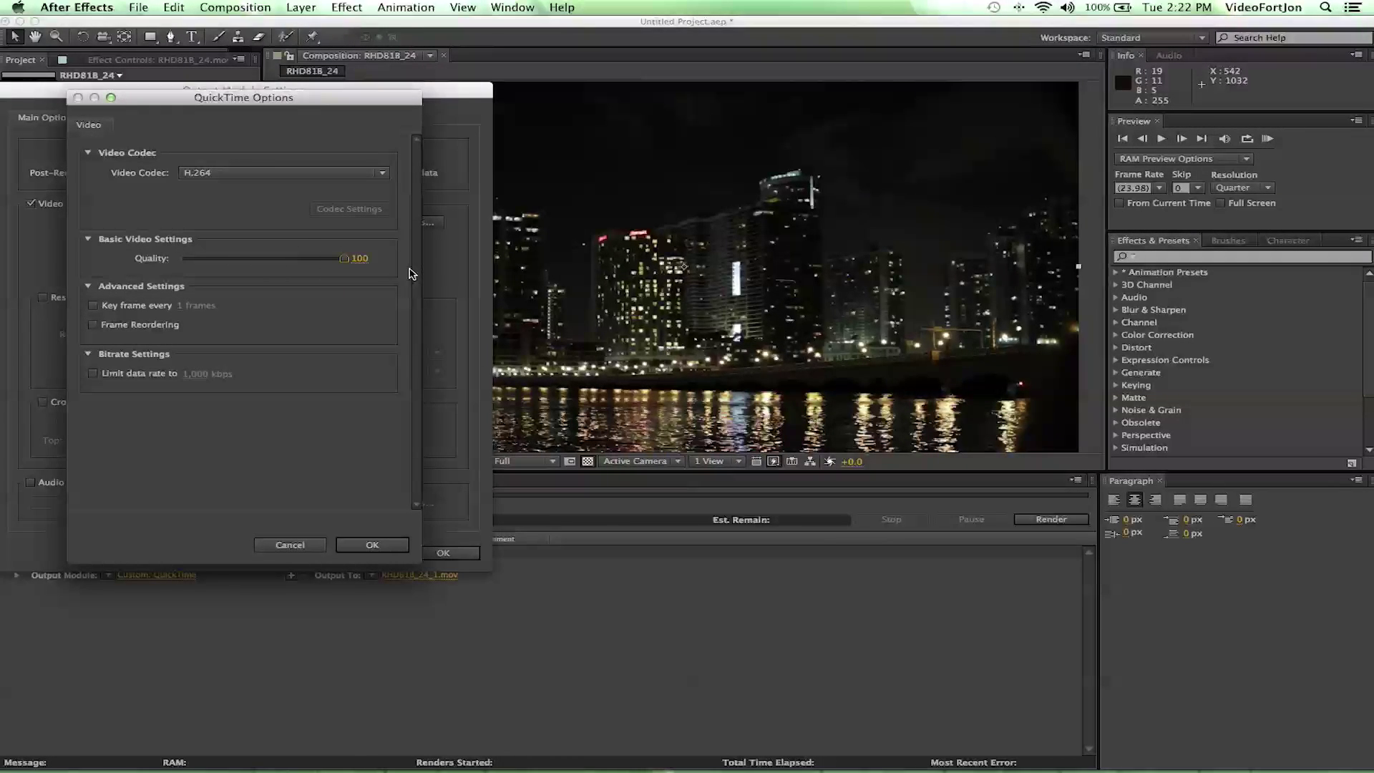
pyautogui.click(371, 545)
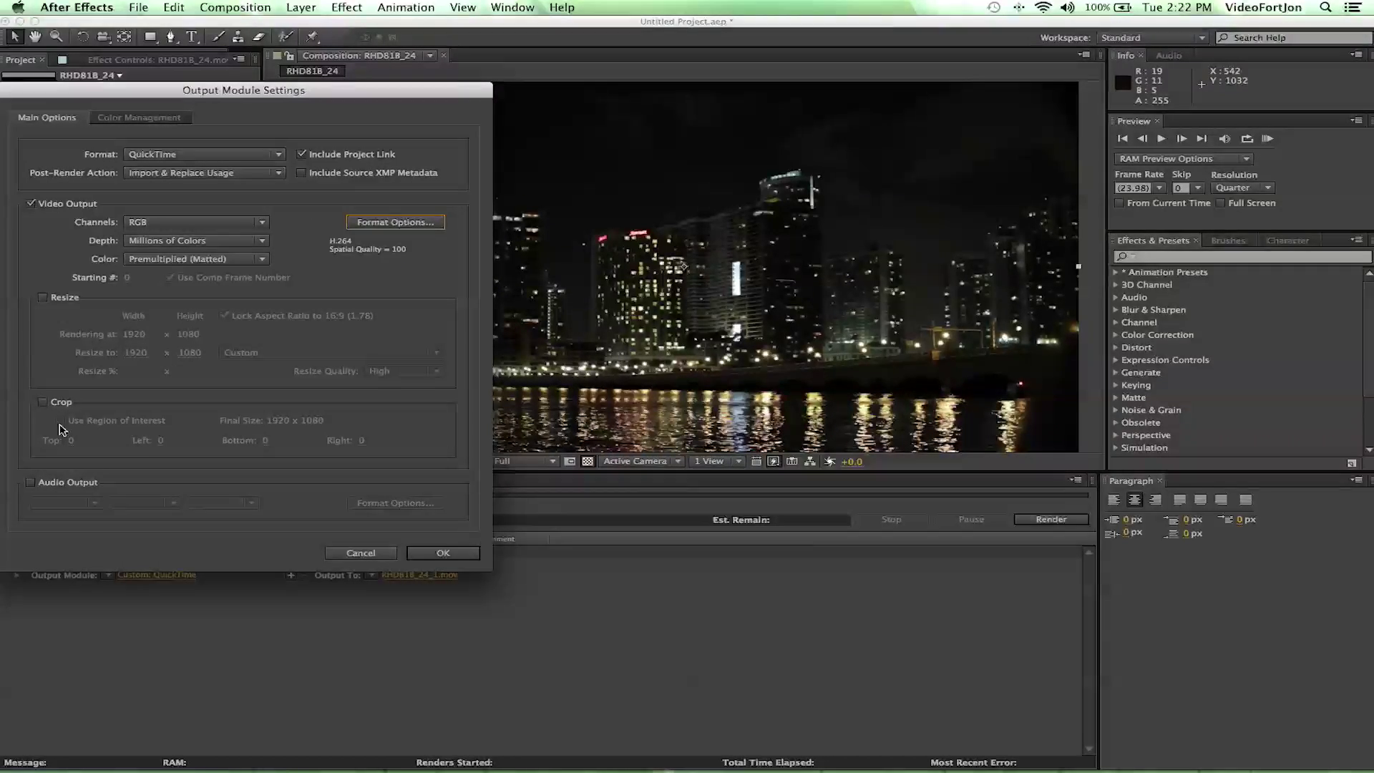
pyautogui.click(451, 552)
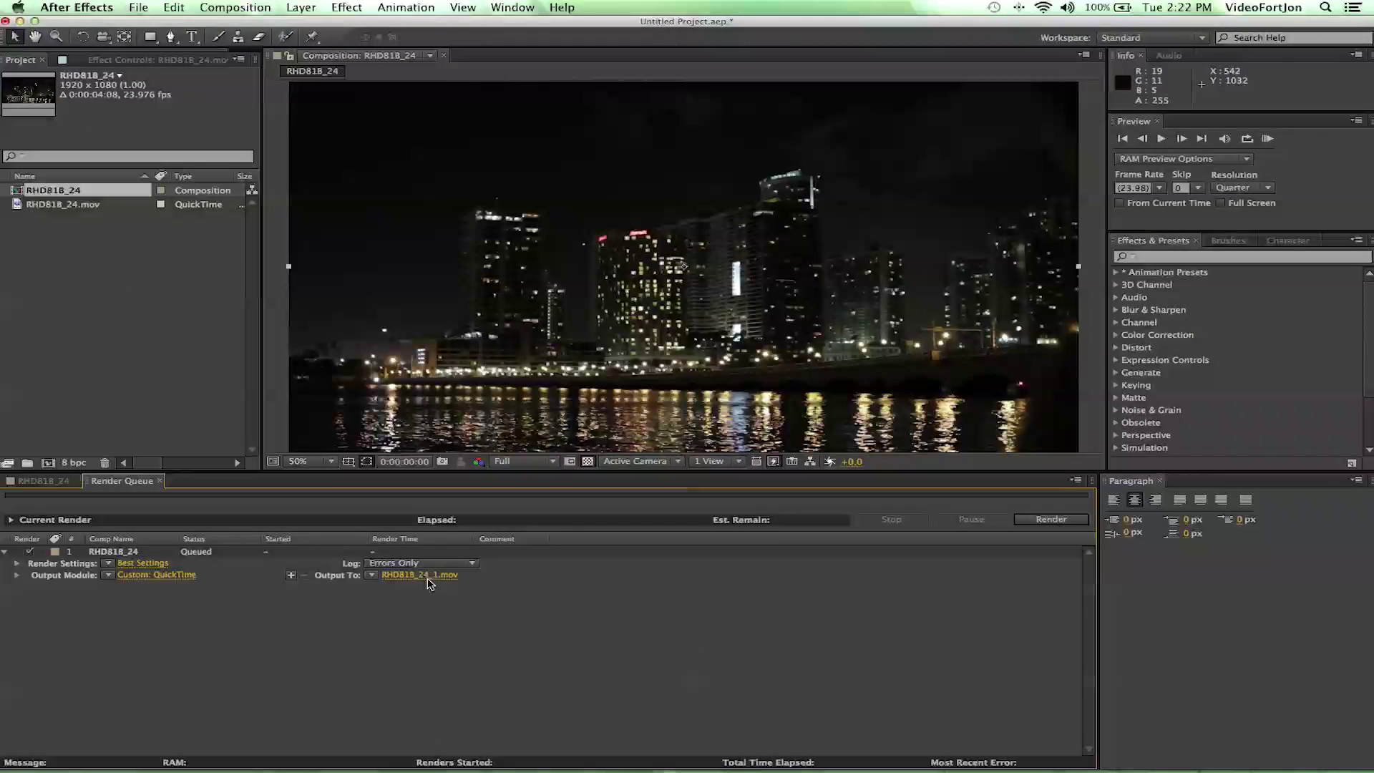
# Set the render output to Renderedered.mov on the Desktop.
pyautogui.click(444, 575)
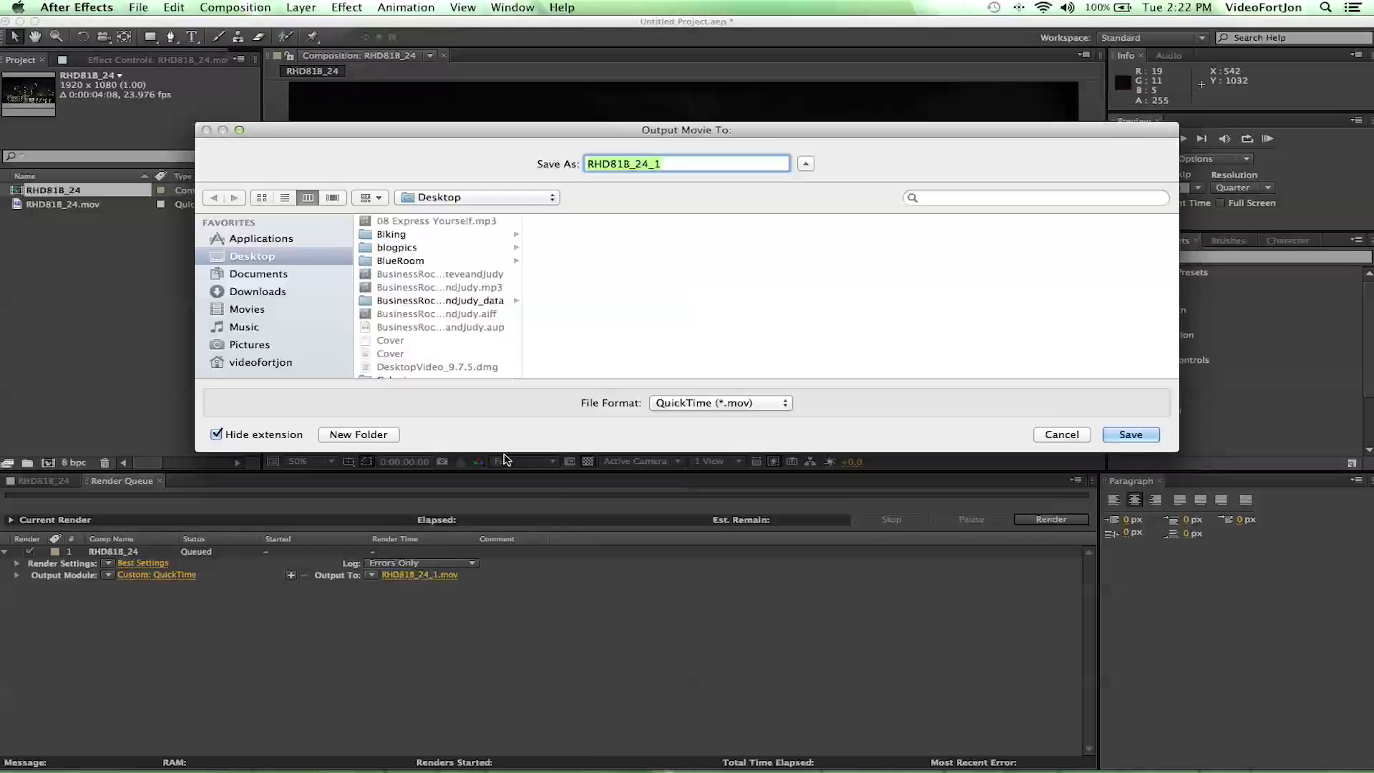
pyautogui.moveTo(505, 455); pyautogui.dragTo(530, 705)
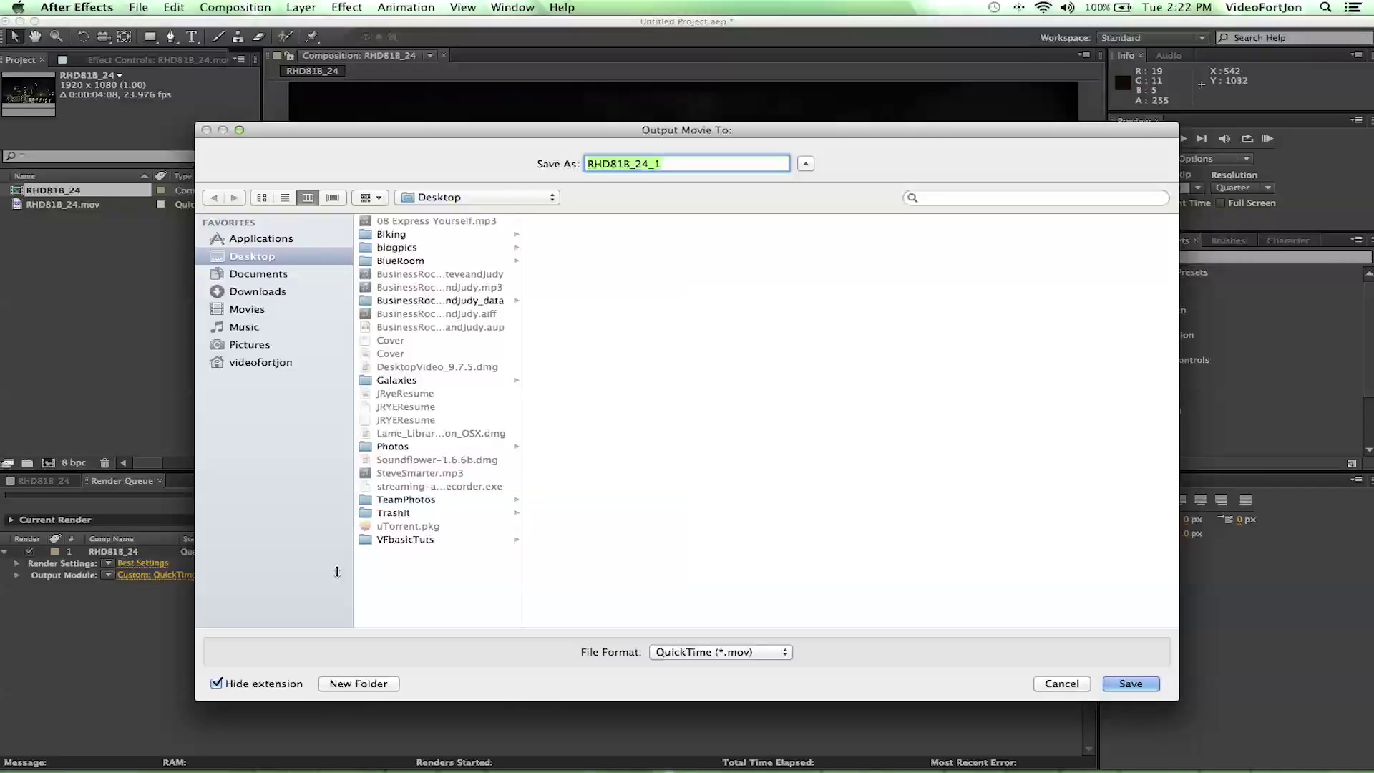
pyautogui.click(391, 568)
pyautogui.moveTo(766, 163); pyautogui.dragTo(546, 158)
pyautogui.write('Render')
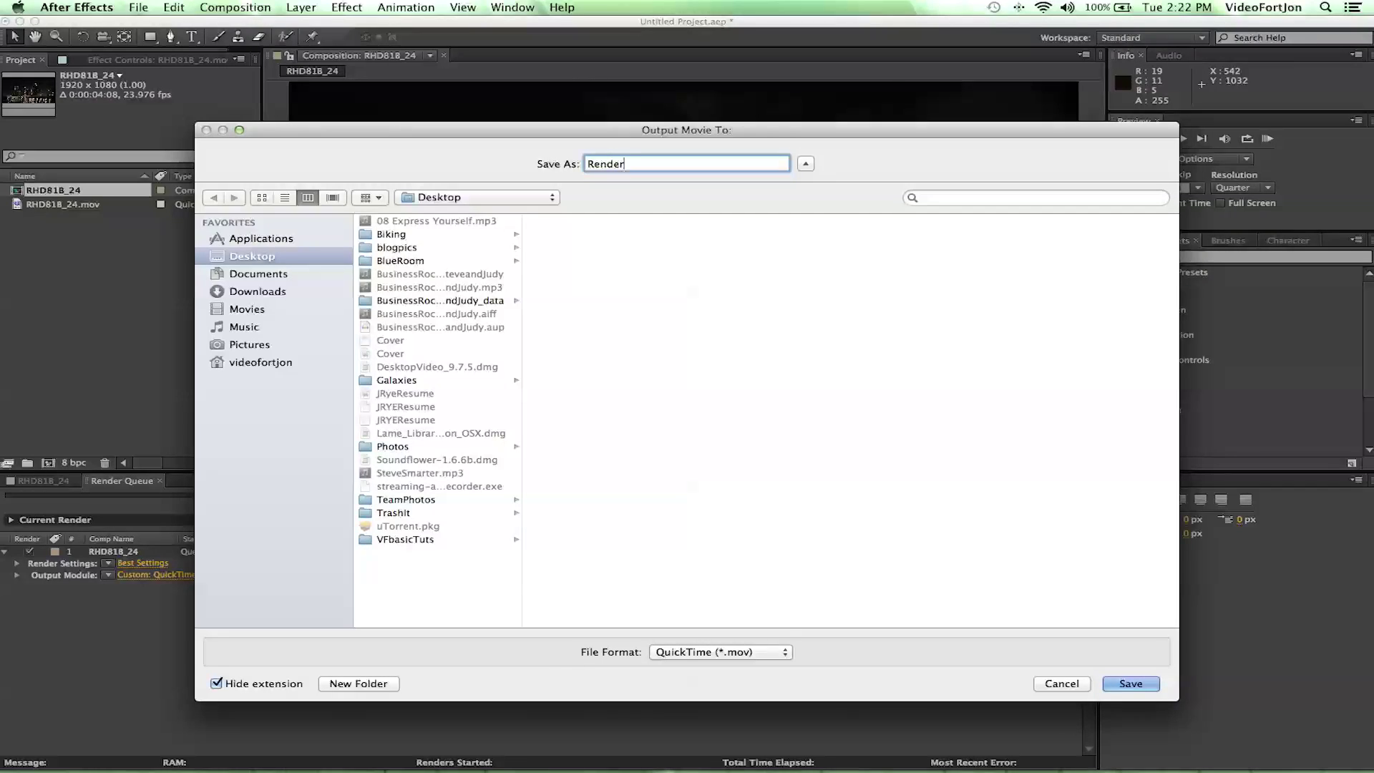
pyautogui.write('edered')
pyautogui.click(1135, 680)
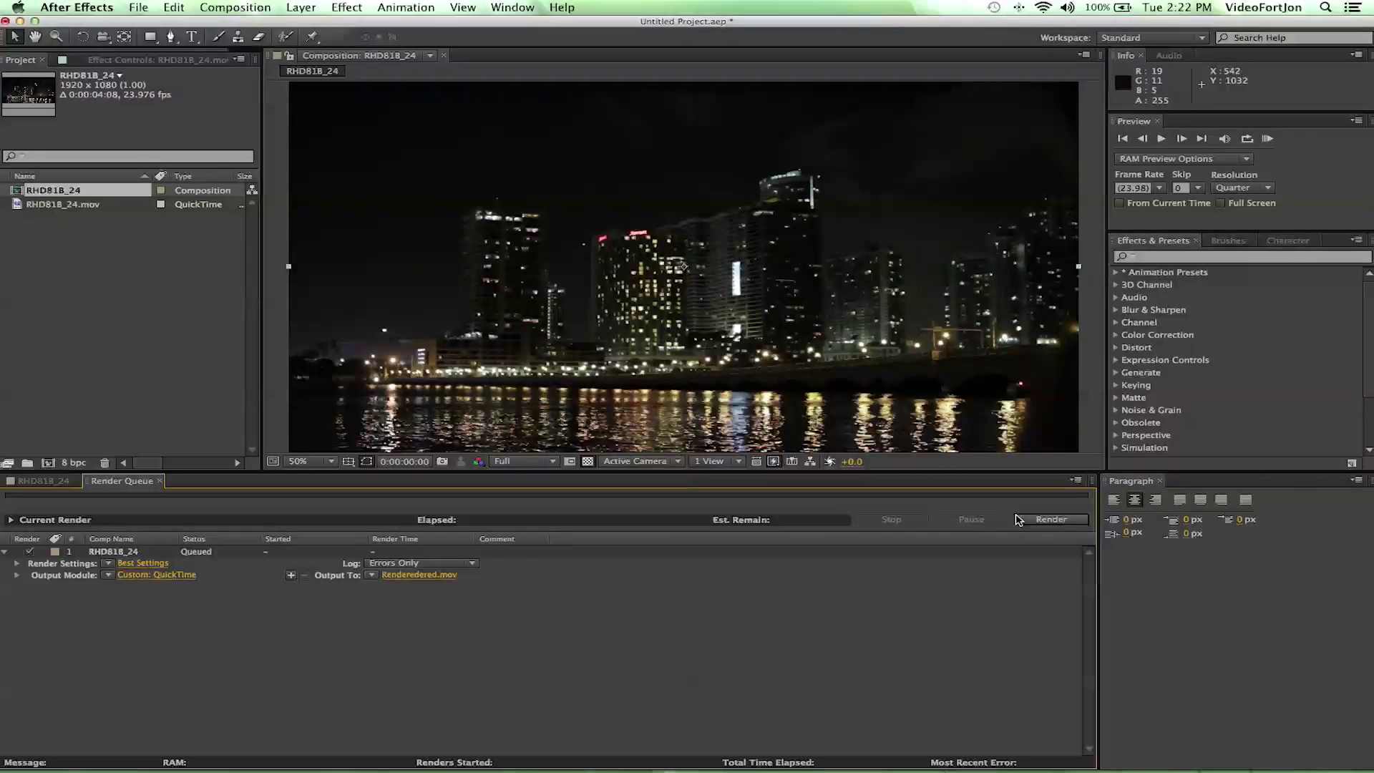
pyautogui.click(75, 466)
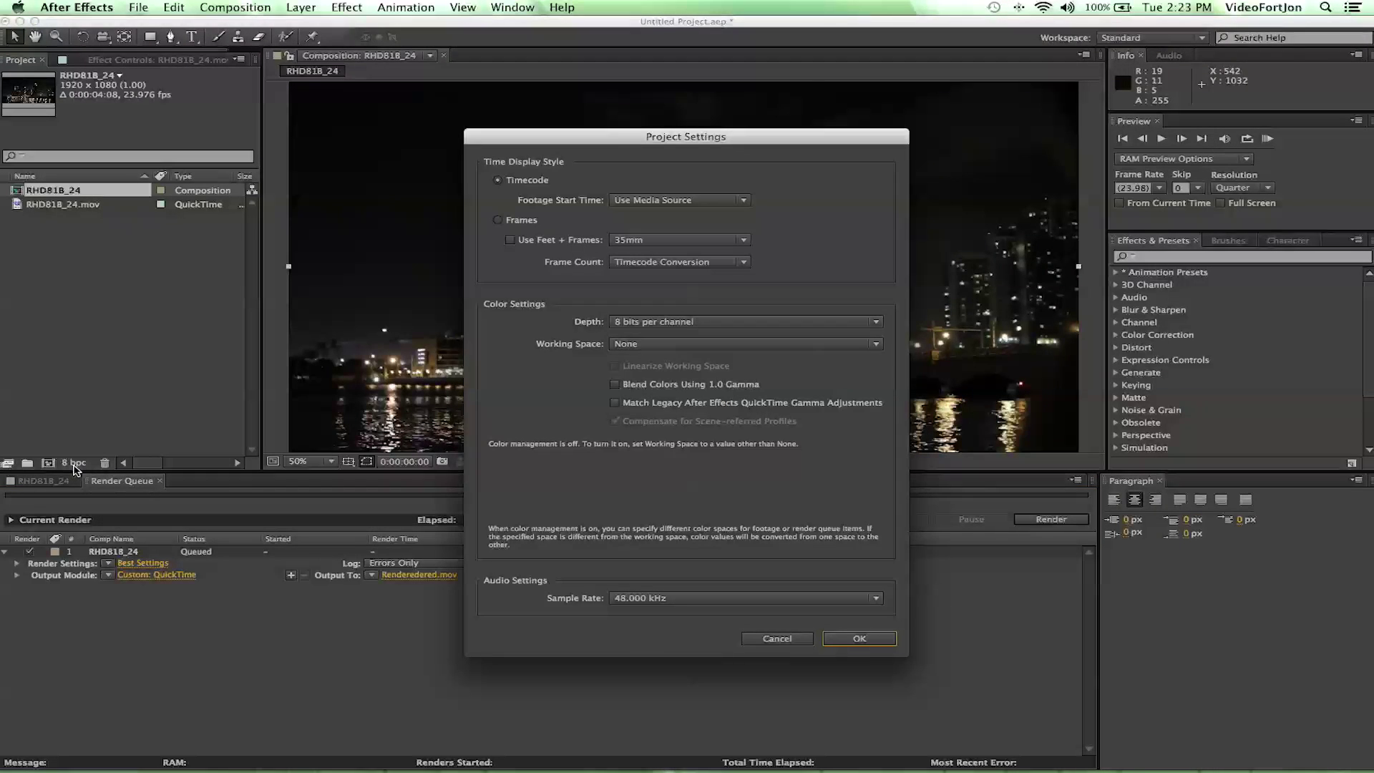
pyautogui.click(662, 322)
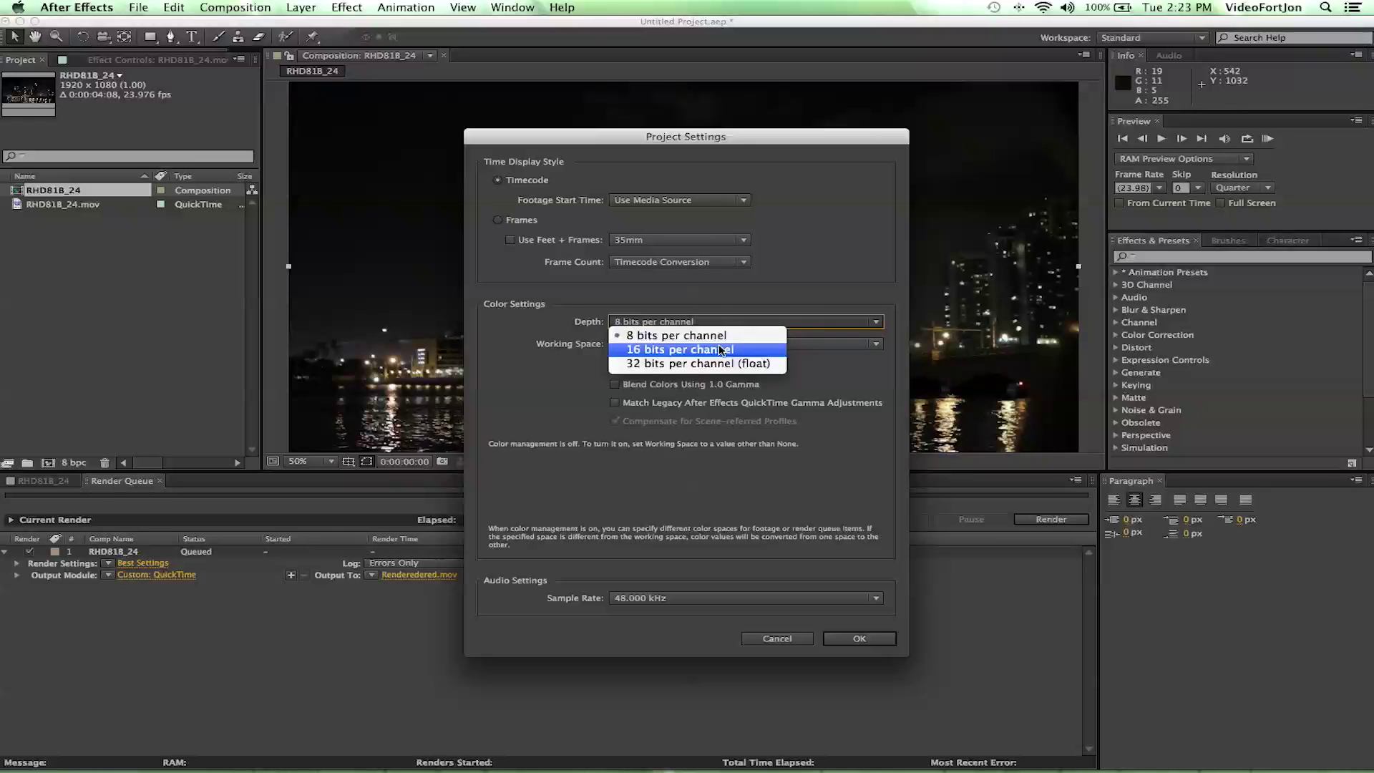
pyautogui.click(724, 292)
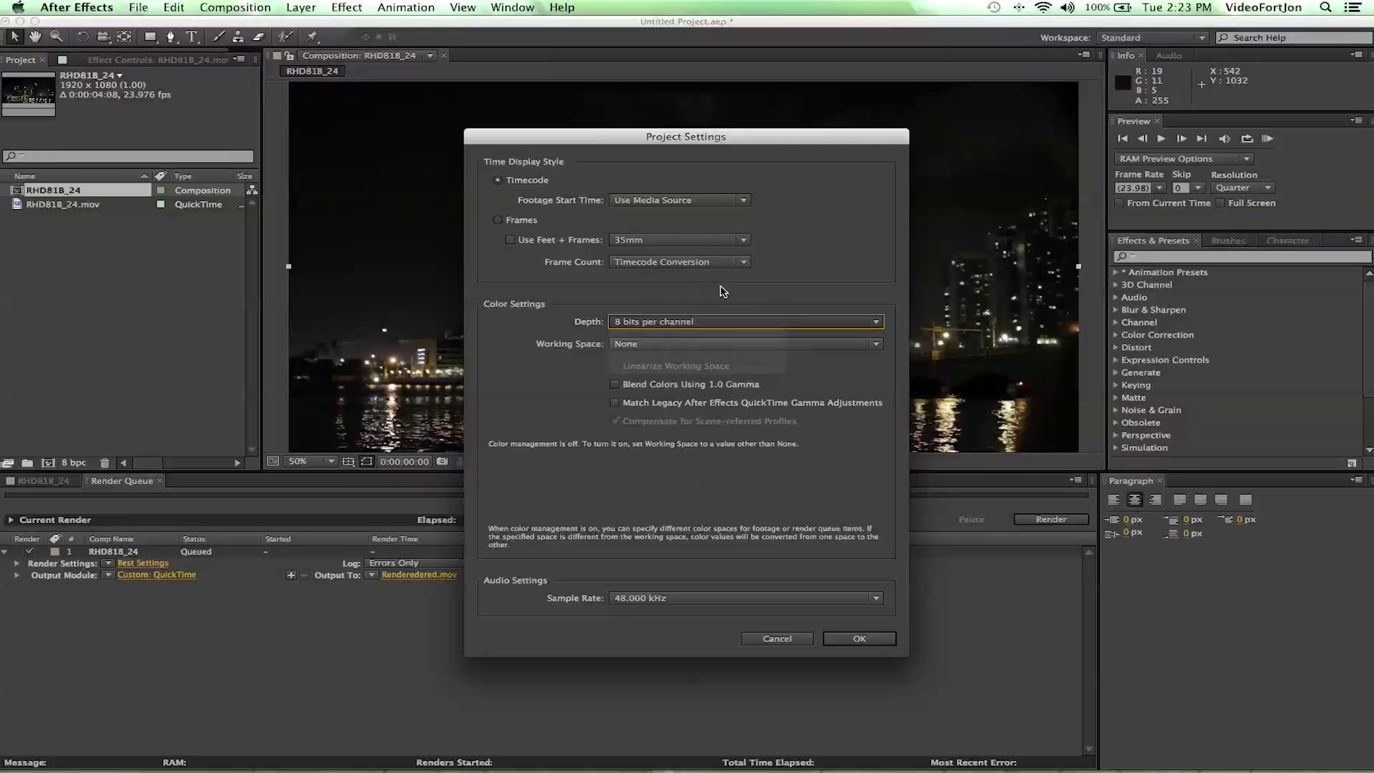
pyautogui.click(859, 639)
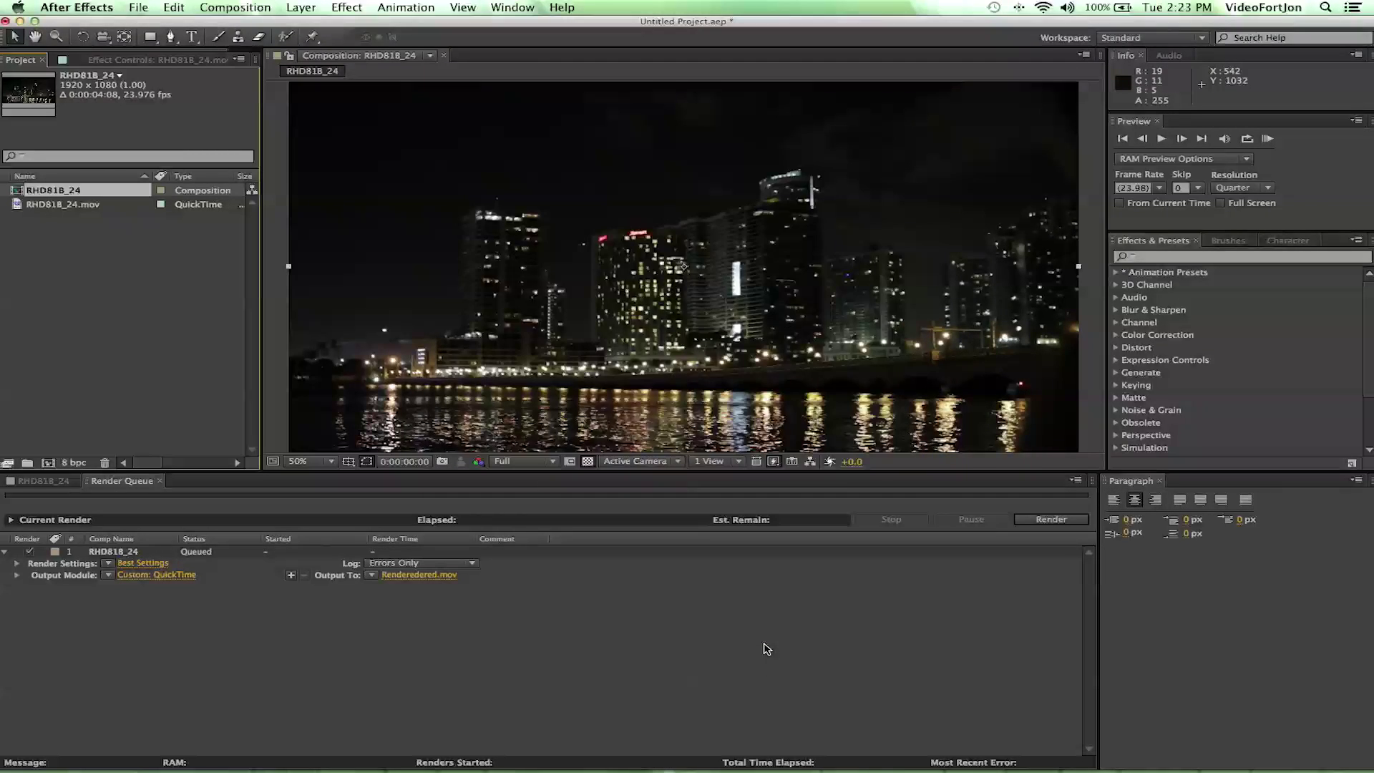
# Render the queued RHD818_24 item, then reveal the Desktop with F11 once done.
pyautogui.click(226, 661)
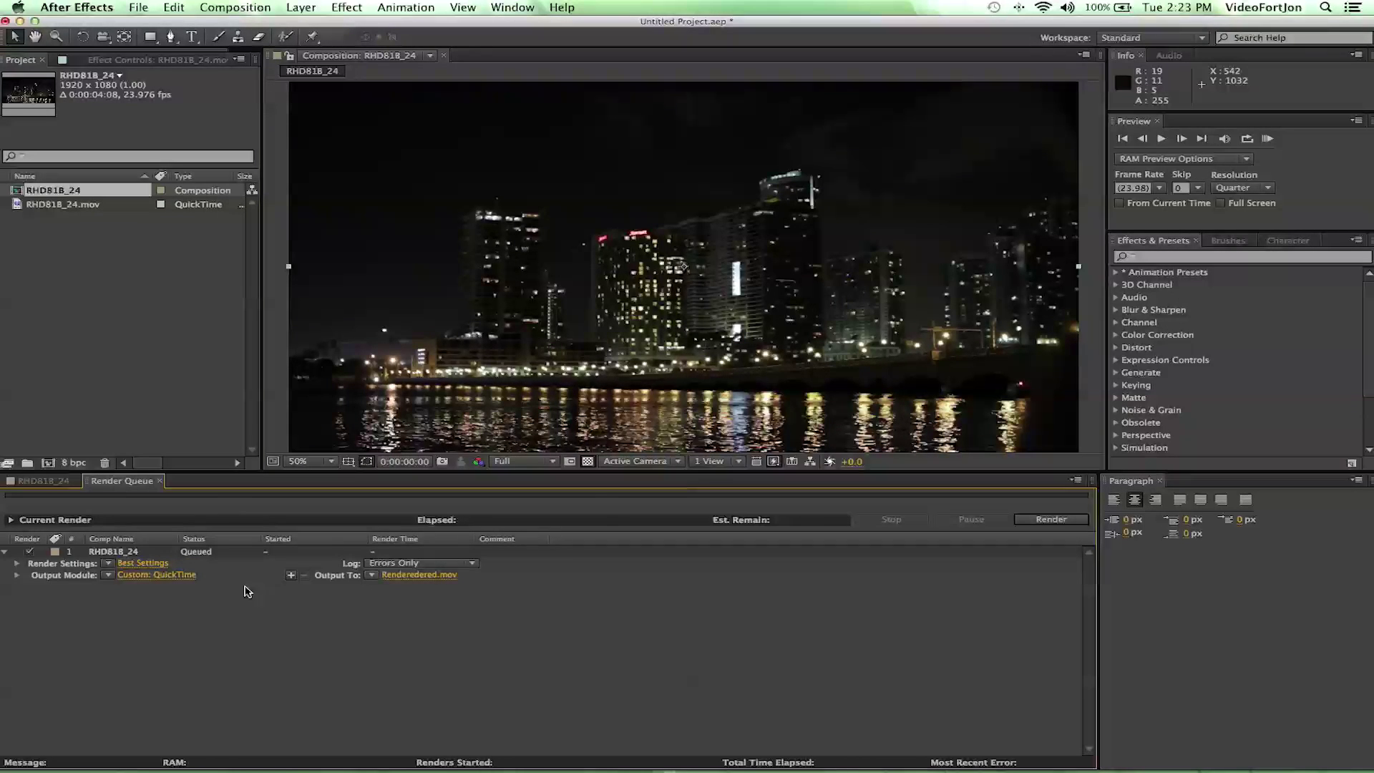
pyautogui.click(1052, 519)
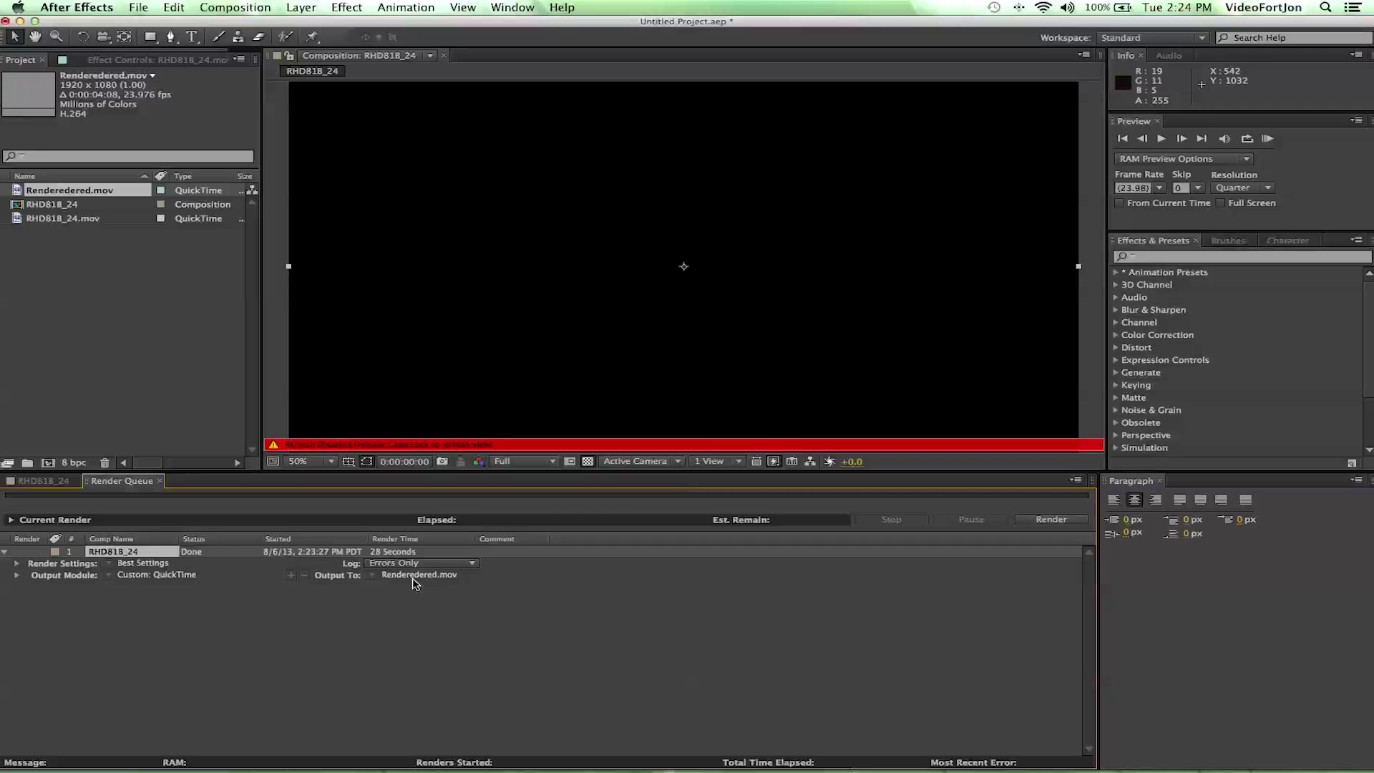
pyautogui.press('F11')
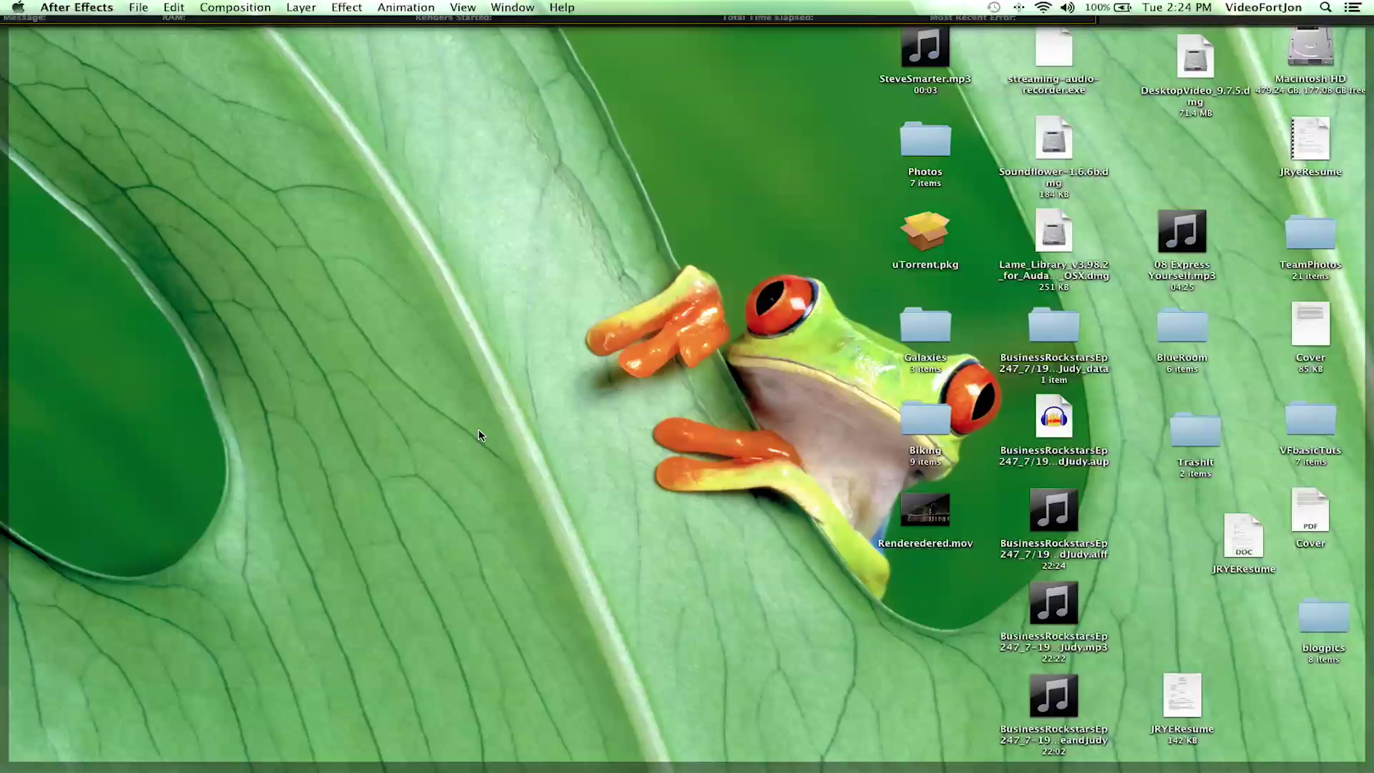
# Quick Look the Renderedered.mov file on the Desktop.
pyautogui.click(914, 504)
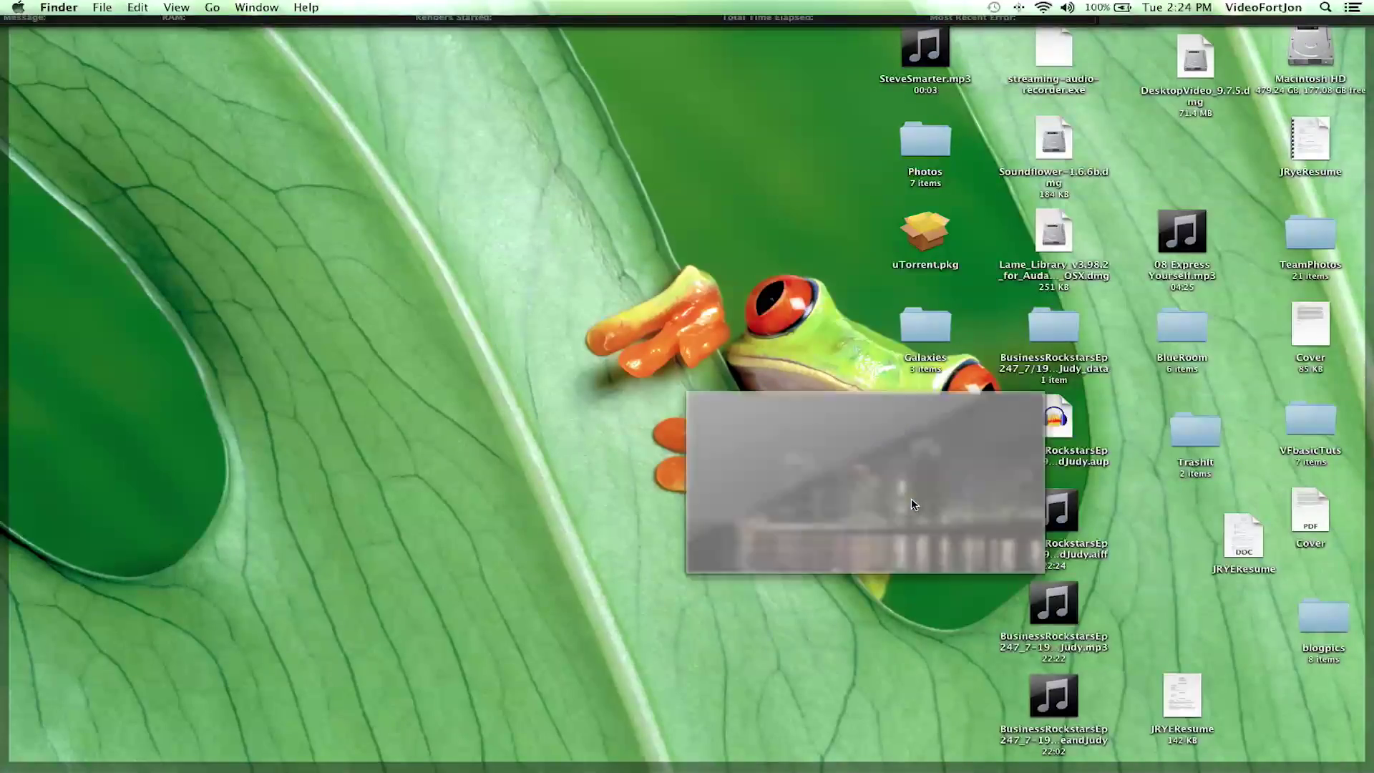
pyautogui.press('space')
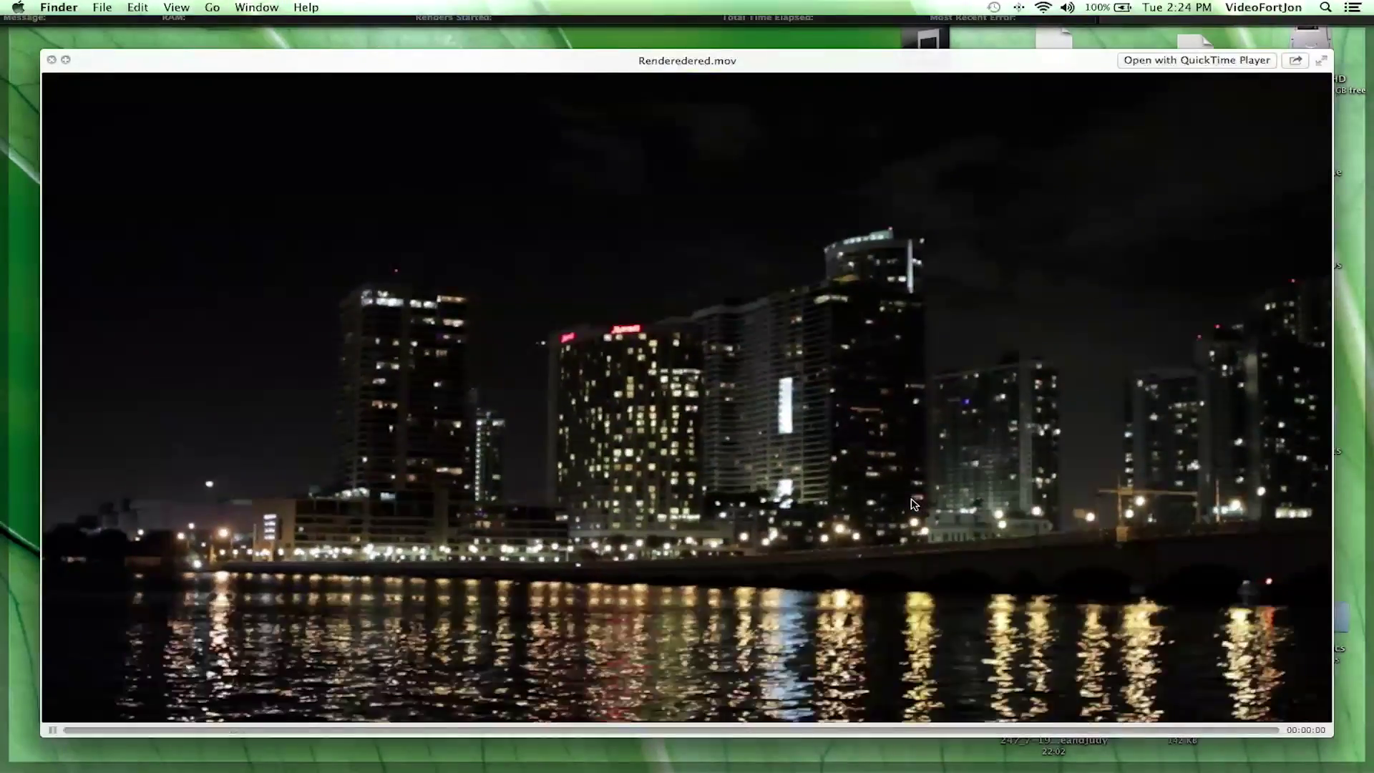